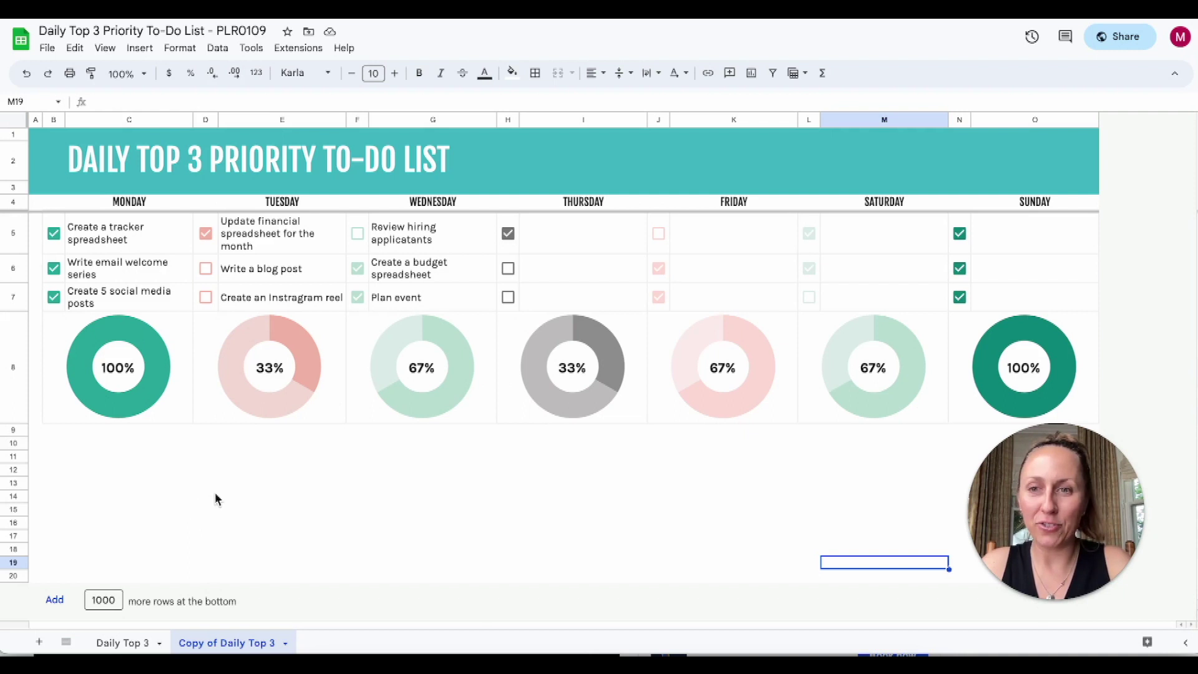
Enter the labels 'yes' in C12 and 'no' in C13
{"action": "left_click", "coordinate": [111, 485]}
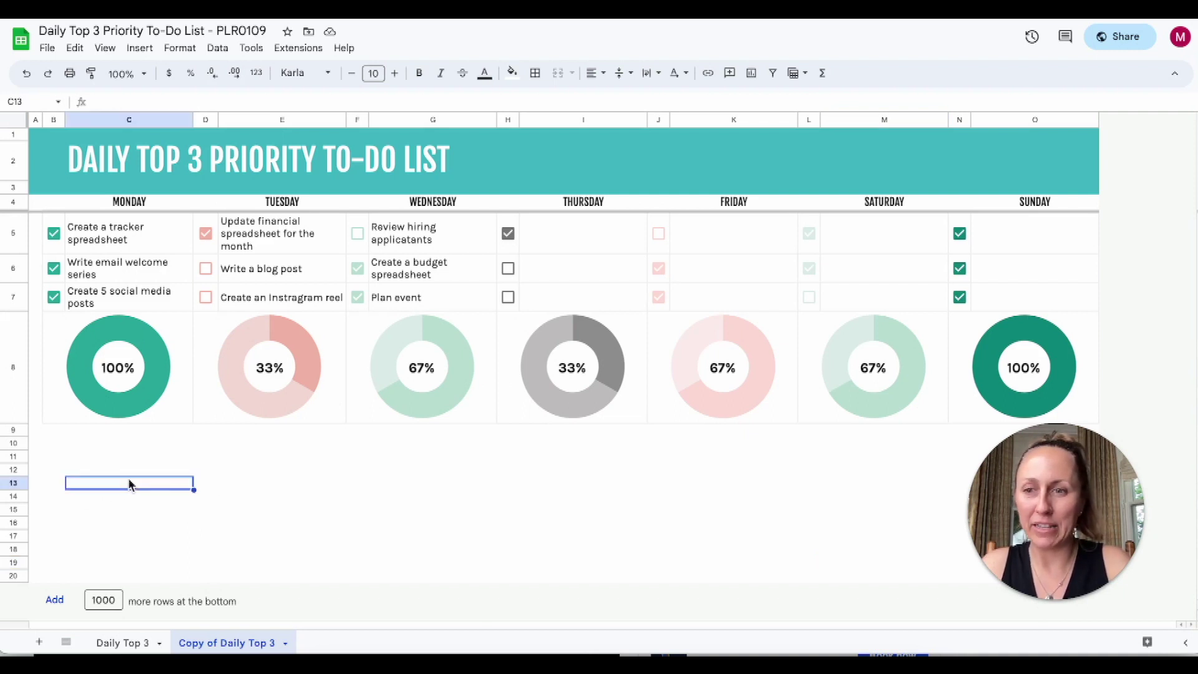
{"action": "left_click", "coordinate": [168, 474]}
{"action": "type", "text": "yes"}
{"action": "key", "text": "Return"}
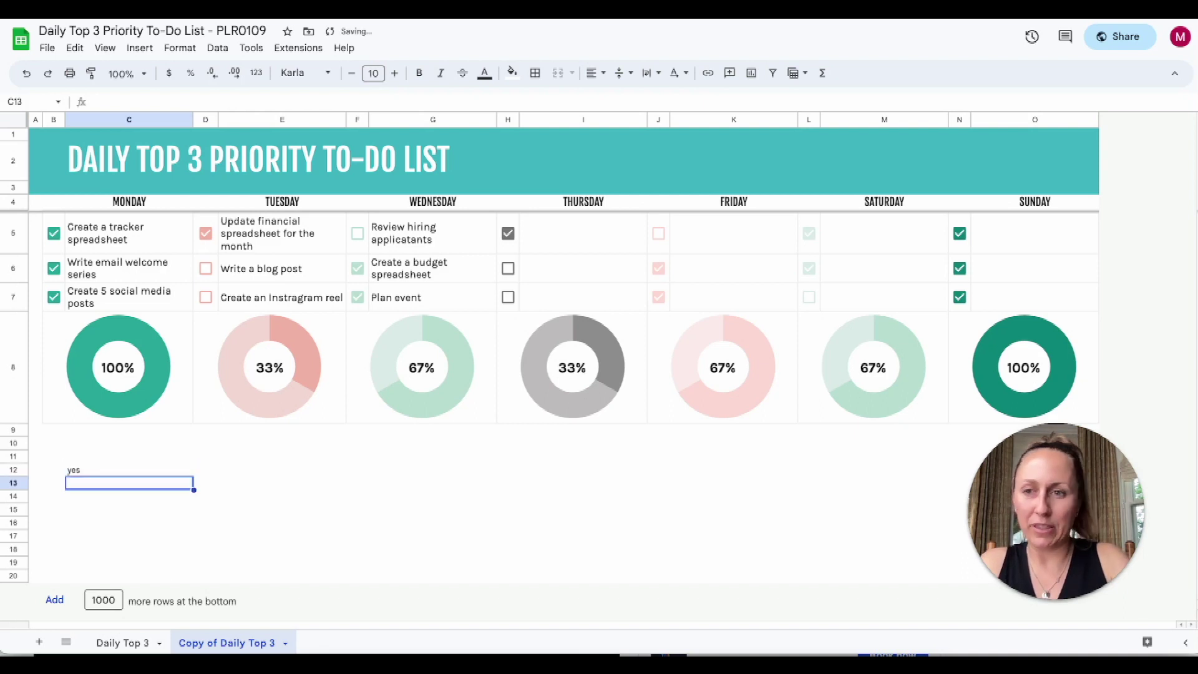
{"action": "type", "text": "no"}
{"action": "key", "text": "Return"}
{"action": "key", "text": "Up"}
{"action": "key", "text": "Up"}
Enter the counts 5 in D12 and 9 in D13
{"action": "left_click", "coordinate": [206, 470]}
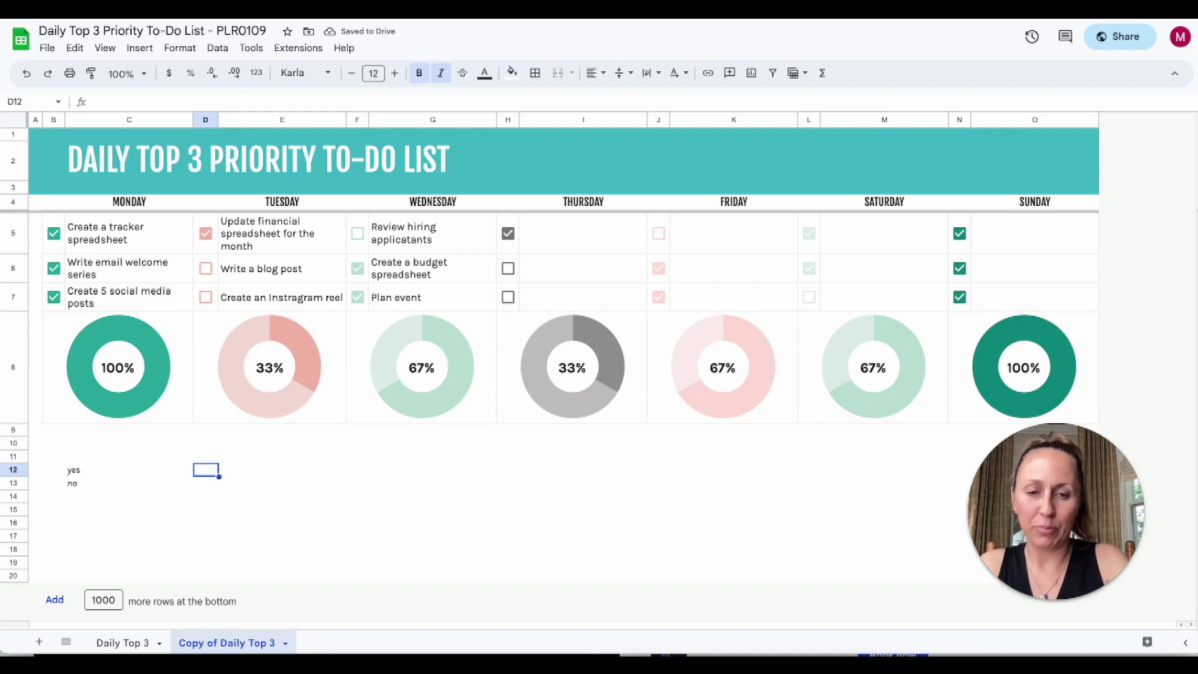
{"action": "type", "text": "5"}
{"action": "key", "text": "Return"}
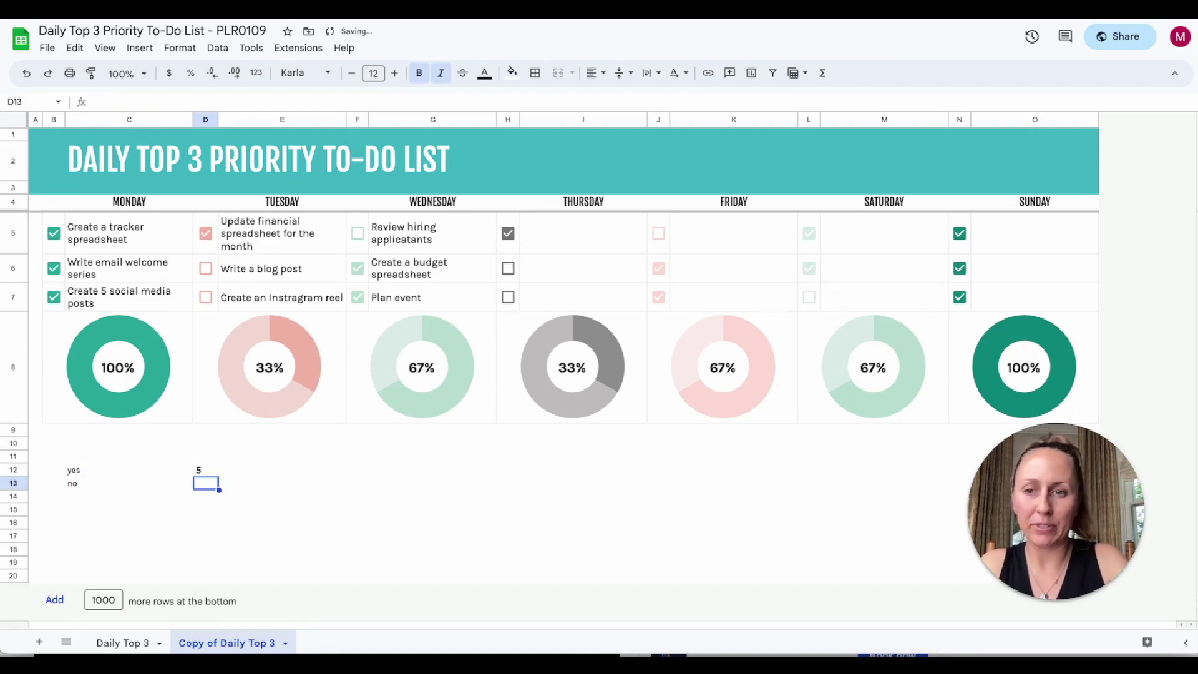
{"action": "type", "text": "9"}
{"action": "key", "text": "Return"}
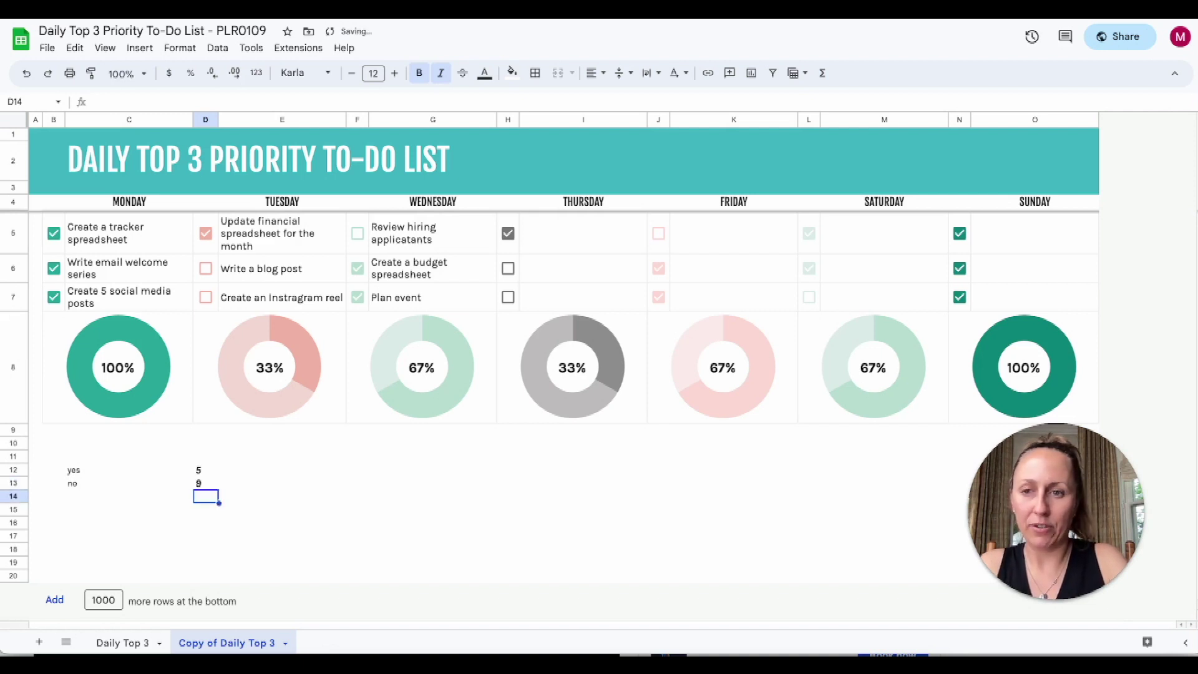
{"action": "key", "text": "Down"}
{"action": "key", "text": "Right"}
{"action": "key", "text": "Right"}
{"action": "key", "text": "Right"}
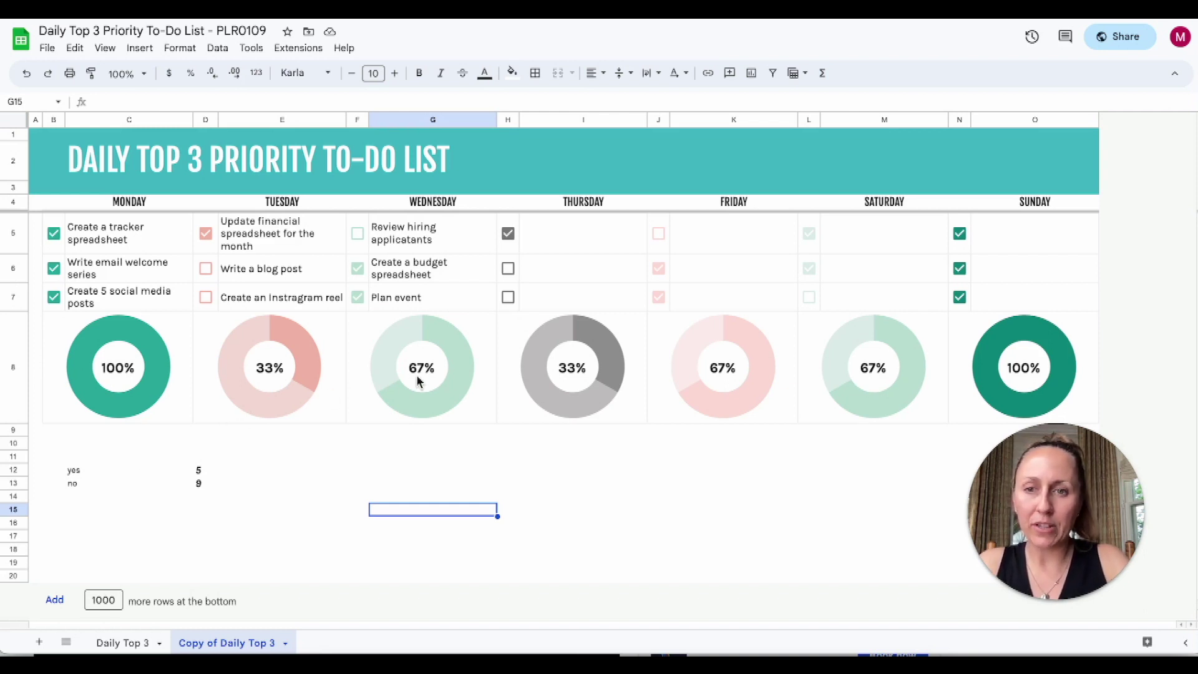
{"action": "left_click", "coordinate": [486, 409]}
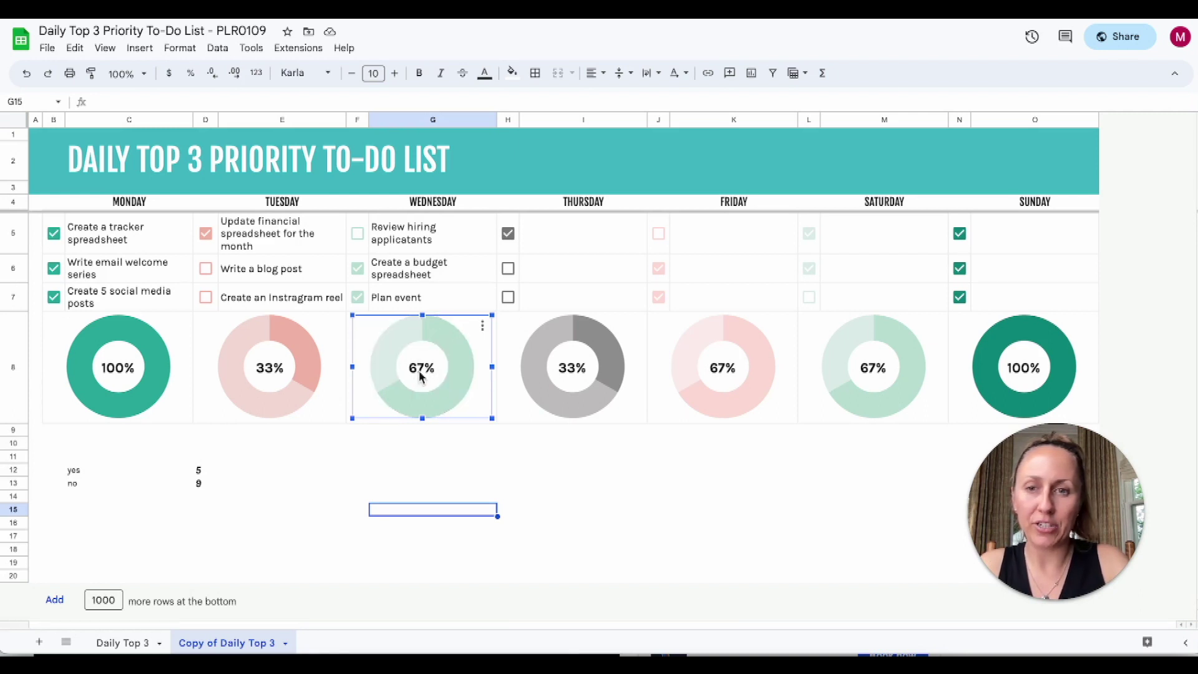
{"action": "left_click_drag", "start_coordinate": [435, 337], "coordinate": [598, 437]}
{"action": "left_click", "coordinate": [444, 399]}
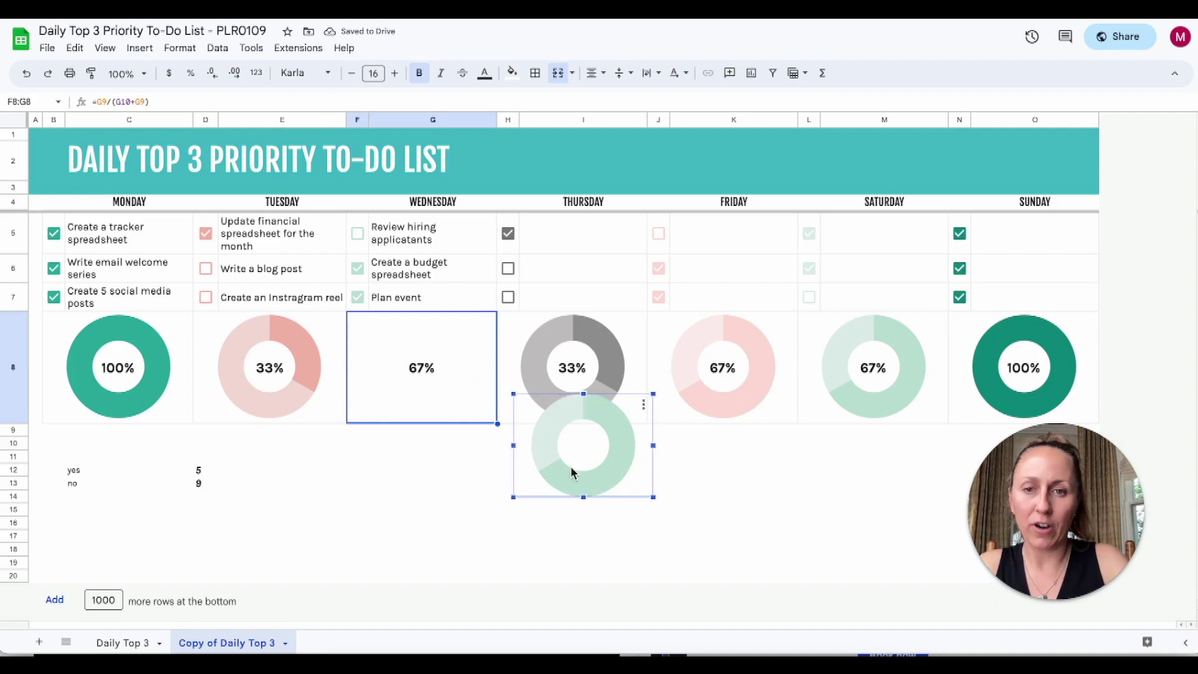
{"action": "left_click_drag", "start_coordinate": [573, 474], "coordinate": [410, 394]}
Enter =D12/(D12+D13) in G16 to get the yes share
{"action": "left_click", "coordinate": [420, 544]}
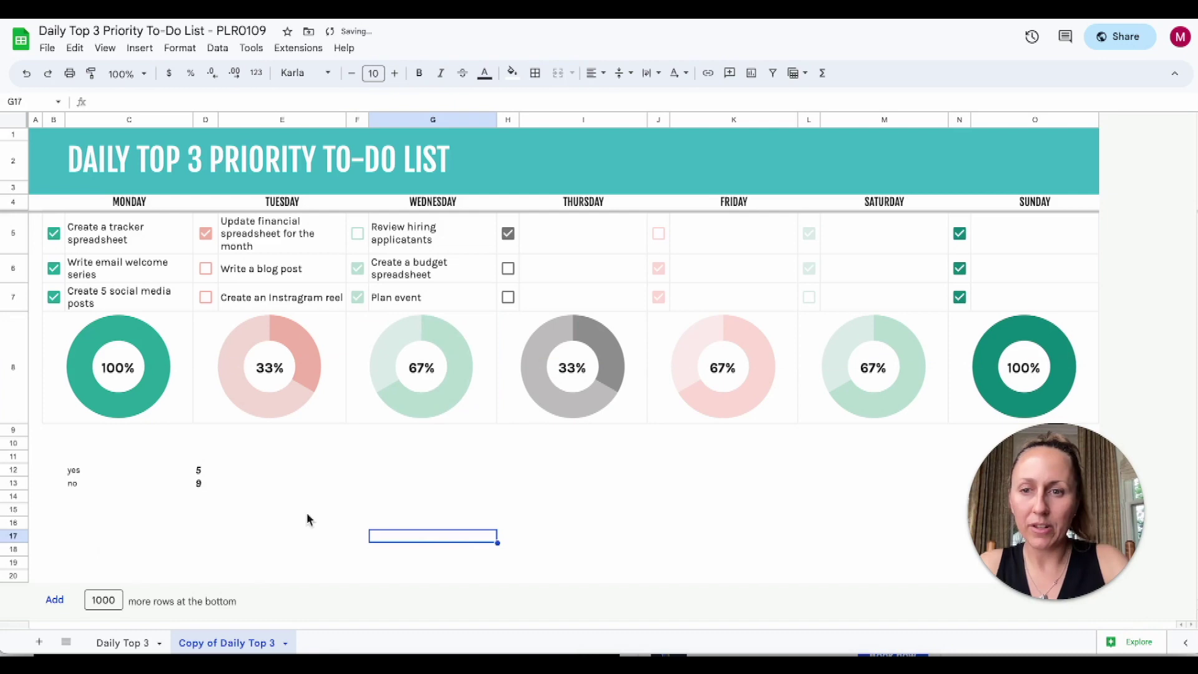
{"action": "left_click", "coordinate": [417, 521]}
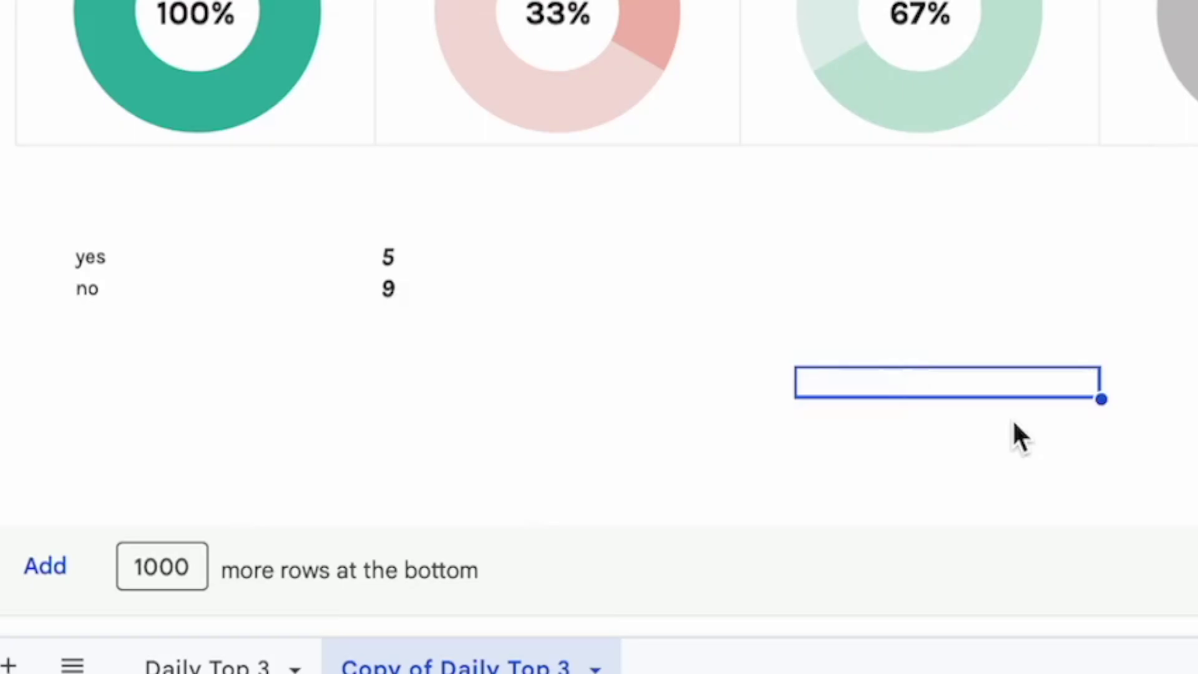
{"action": "type", "text": "="}
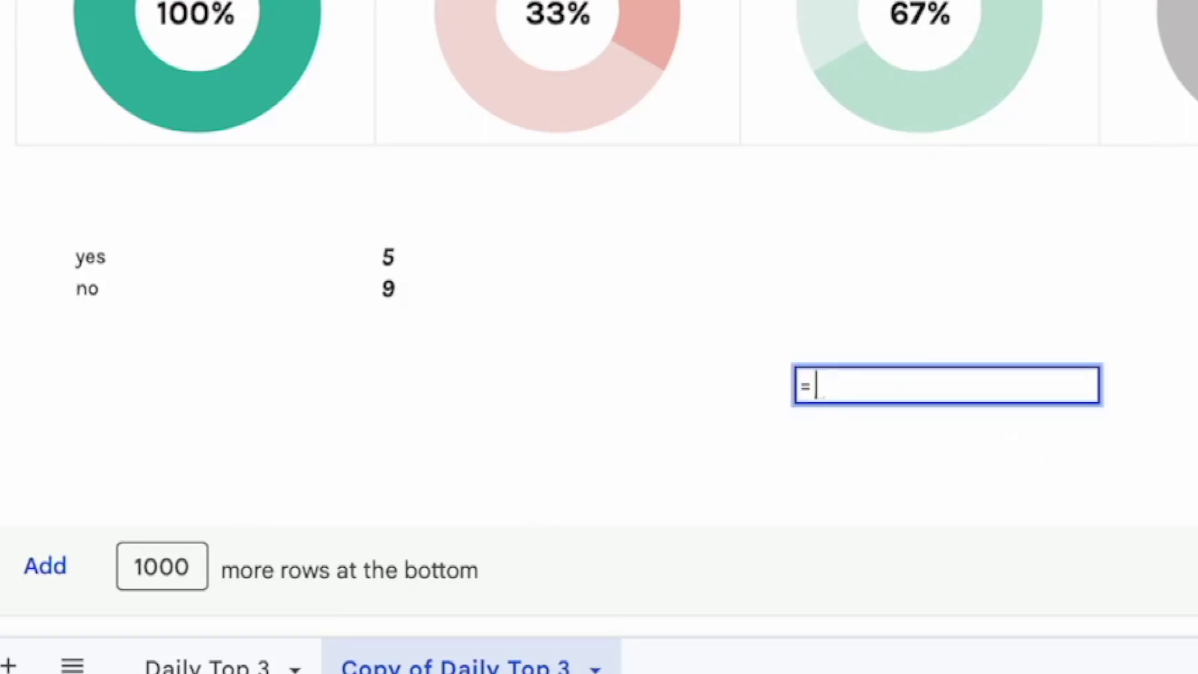
{"action": "left_click", "coordinate": [395, 259]}
{"action": "type", "text": "/"}
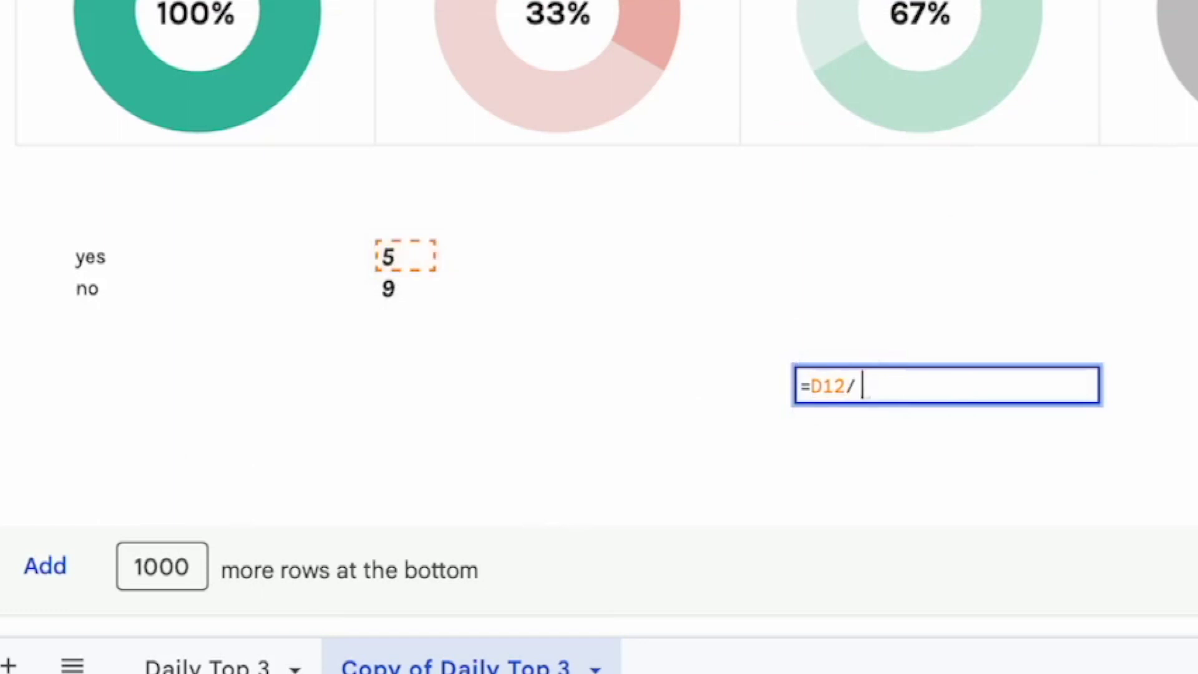
{"action": "type", "text": "("}
{"action": "left_click", "coordinate": [400, 262]}
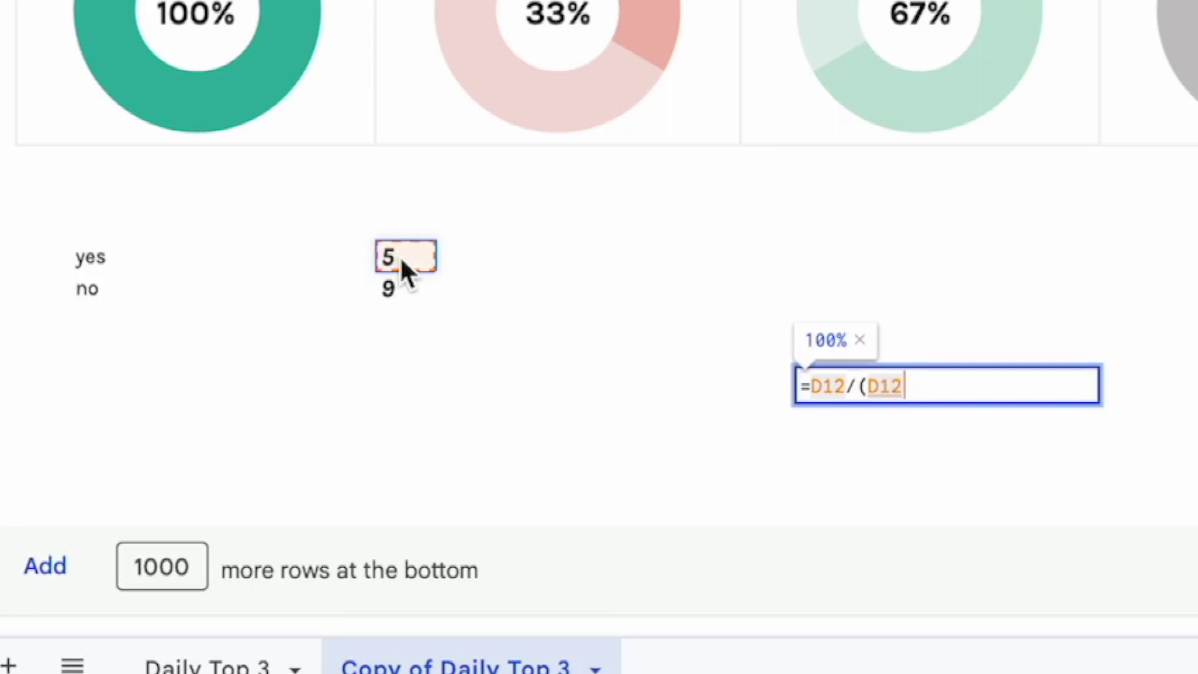
{"action": "type", "text": "+"}
{"action": "left_click", "coordinate": [412, 293]}
{"action": "type", "text": ")"}
{"action": "key", "text": "Return"}
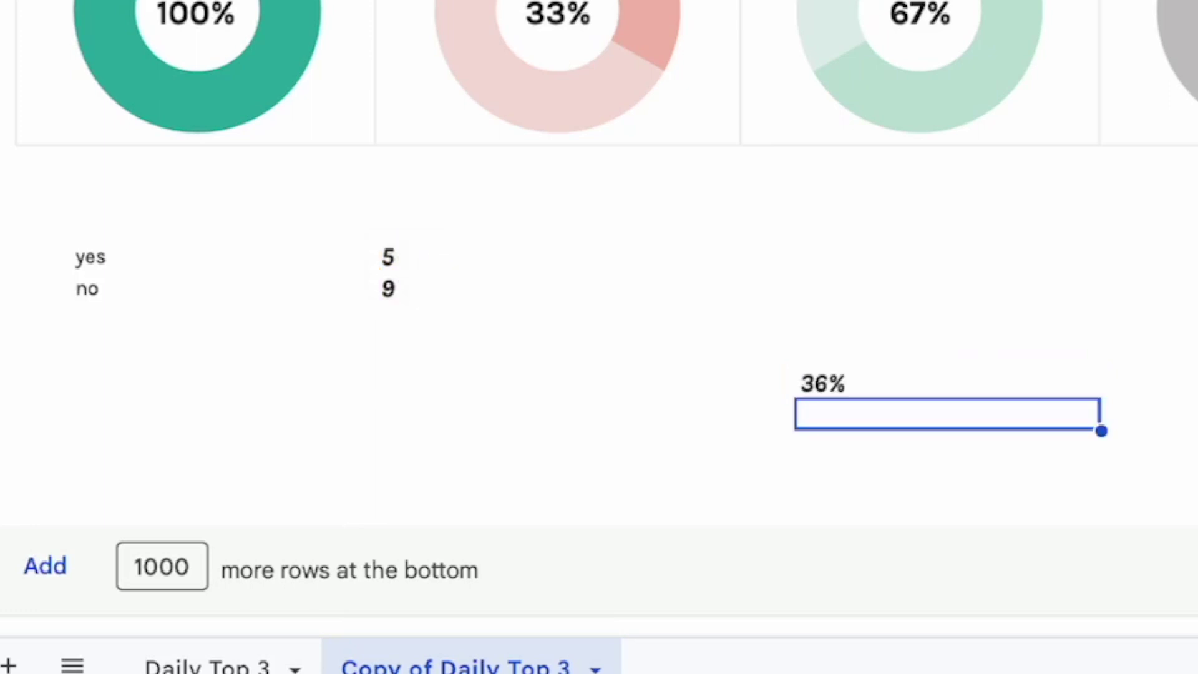
Format G16 as a percentage with no decimals, showing 36%
{"action": "key", "text": "Up"}
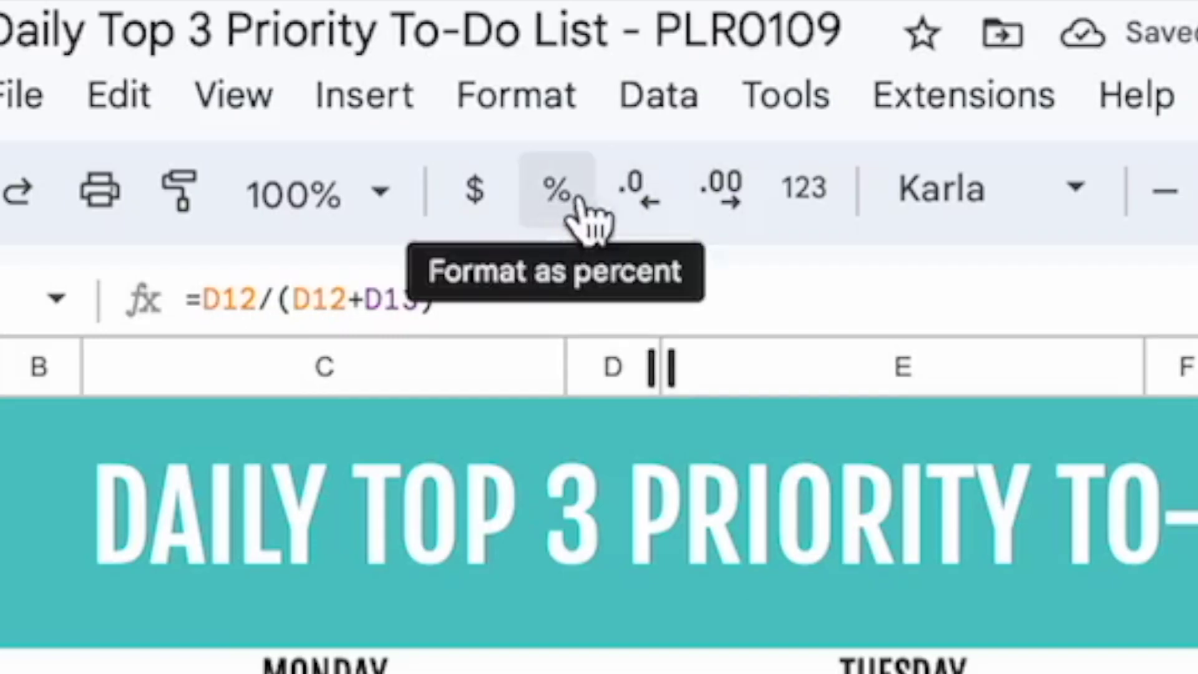
{"action": "left_click", "coordinate": [194, 79]}
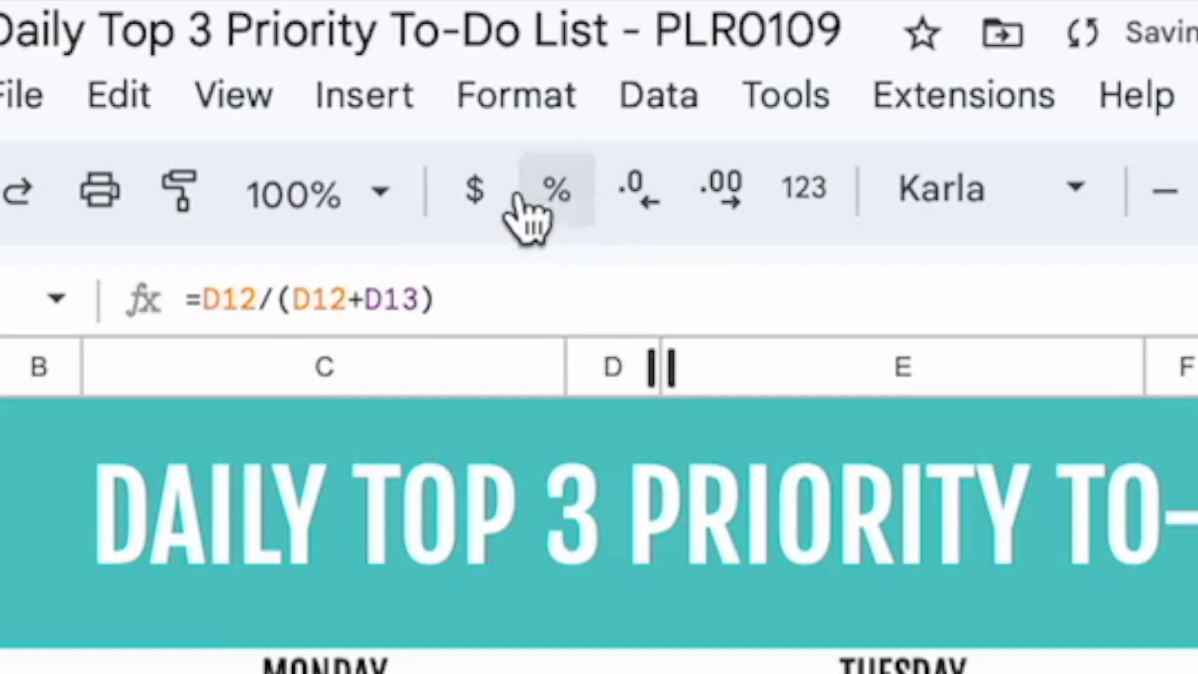
{"action": "left_click", "coordinate": [638, 195]}
{"action": "left_click", "coordinate": [638, 195]}
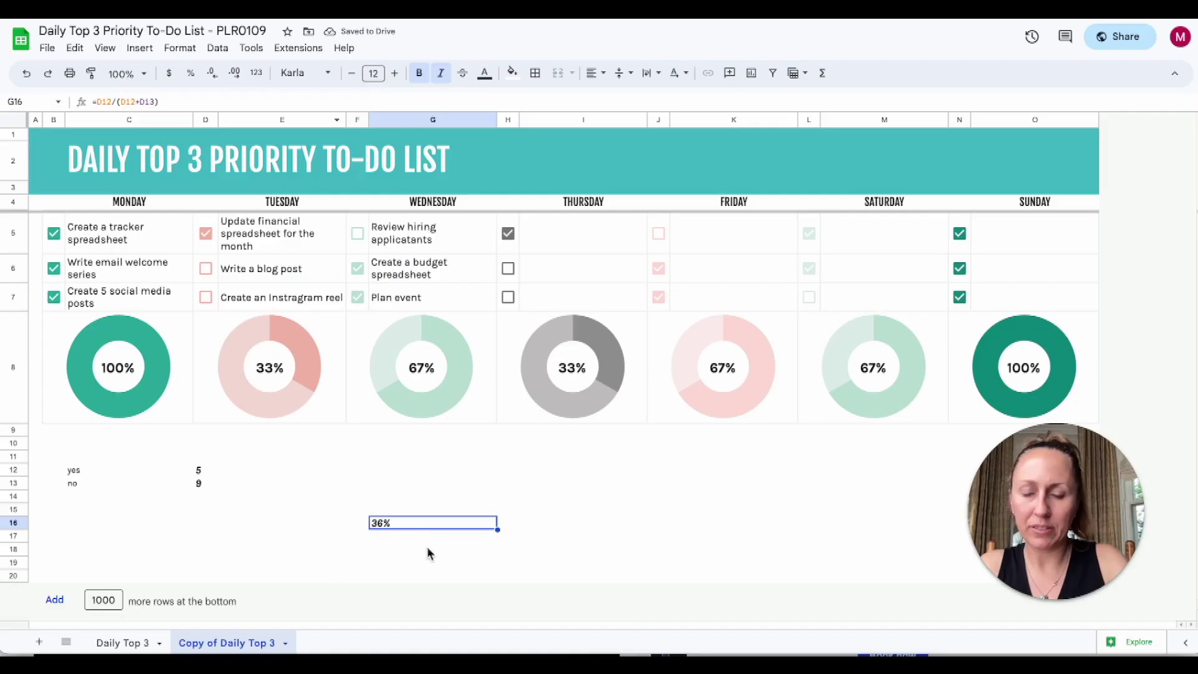
Raise the 36% in G16 to font size 19 and make row 16 taller to fit
{"action": "left_click", "coordinate": [435, 549]}
{"action": "left_click", "coordinate": [422, 530]}
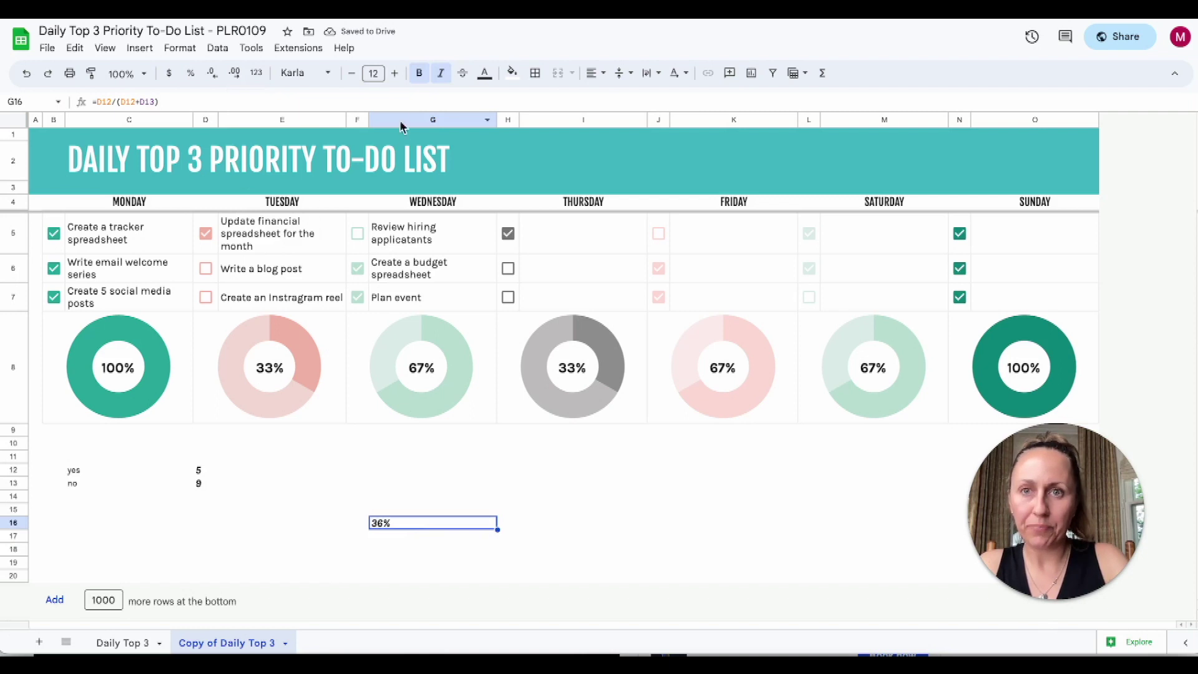
{"action": "left_click", "coordinate": [395, 74]}
{"action": "left_click", "coordinate": [395, 74]}
{"action": "left_click", "coordinate": [395, 74]}
{"action": "left_click", "coordinate": [395, 73]}
{"action": "left_click", "coordinate": [396, 74]}
{"action": "left_click", "coordinate": [395, 73]}
{"action": "left_click", "coordinate": [395, 74]}
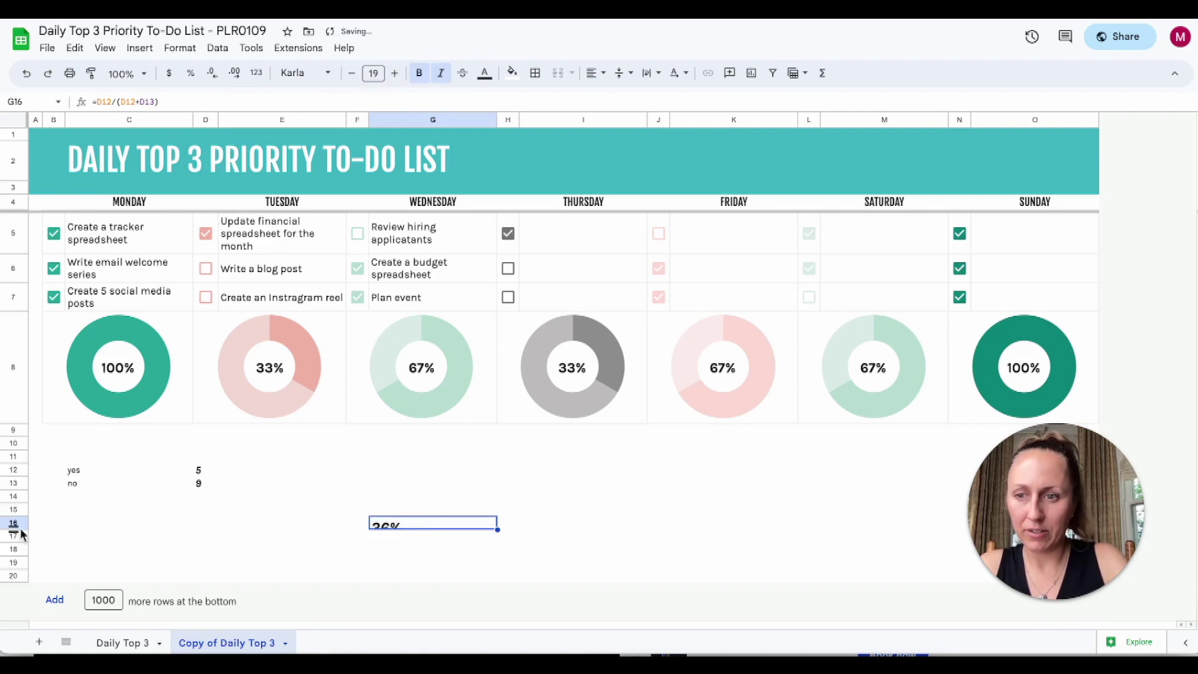
{"action": "left_click_drag", "start_coordinate": [13, 529], "coordinate": [13, 548]}
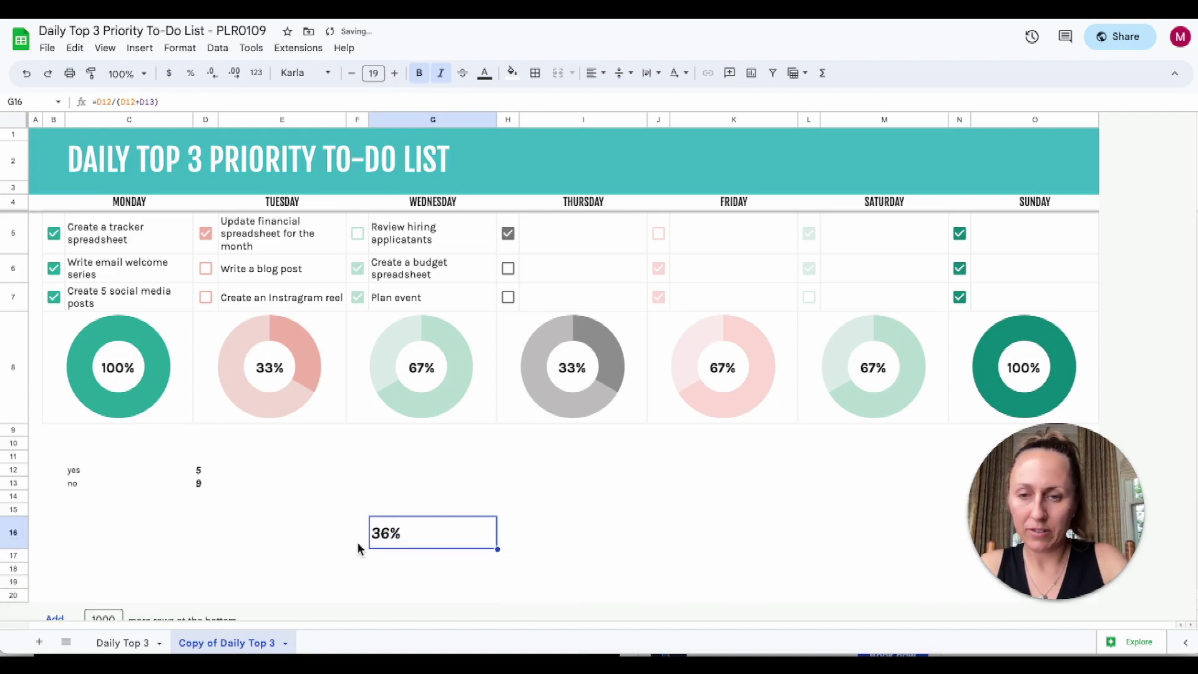
Make the 36% in G16 bold and upright
{"action": "left_click", "coordinate": [547, 547]}
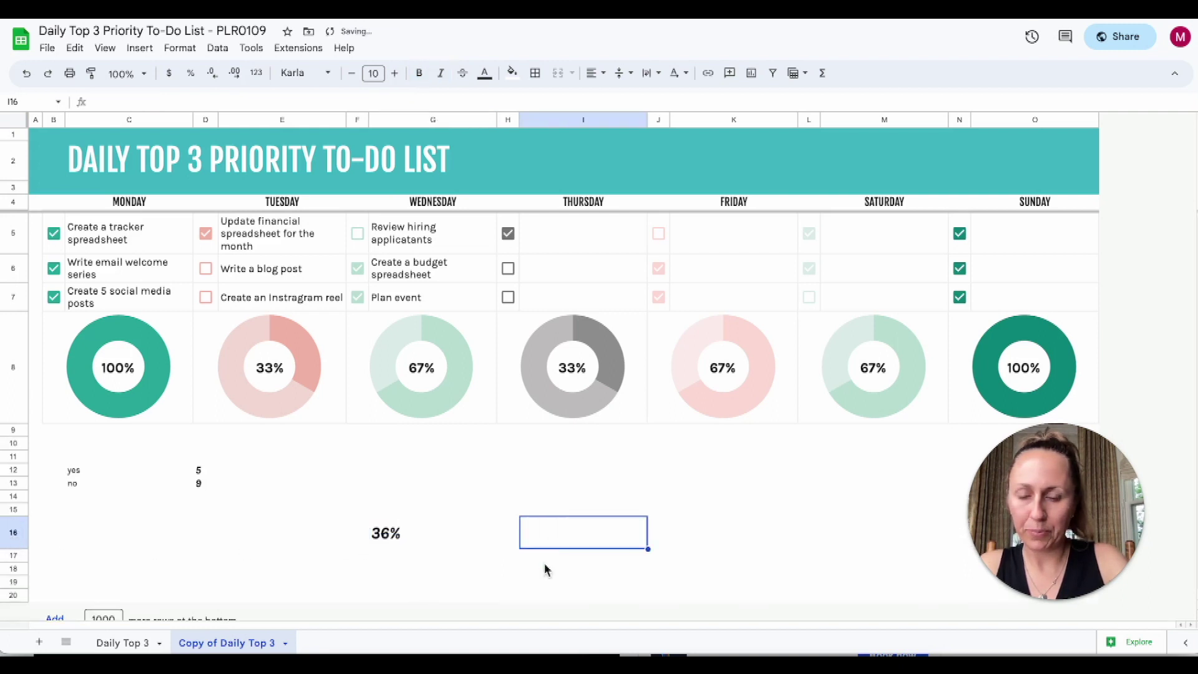
{"action": "left_click", "coordinate": [387, 542]}
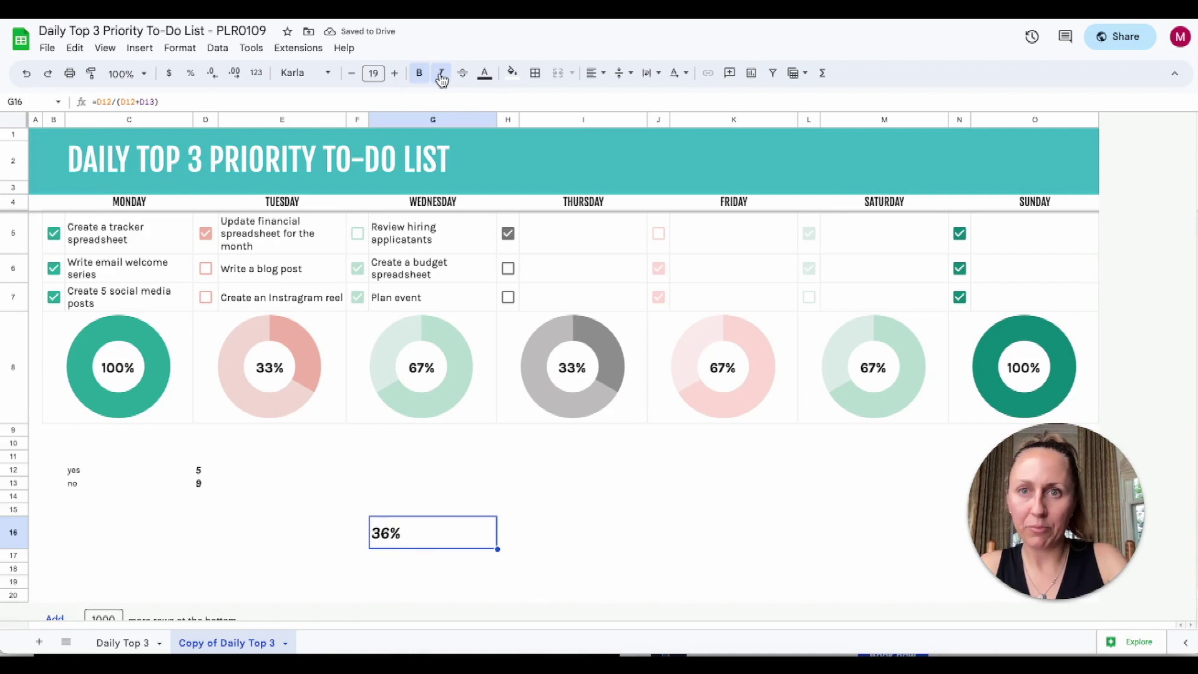
{"action": "key", "text": "ctrl+b"}
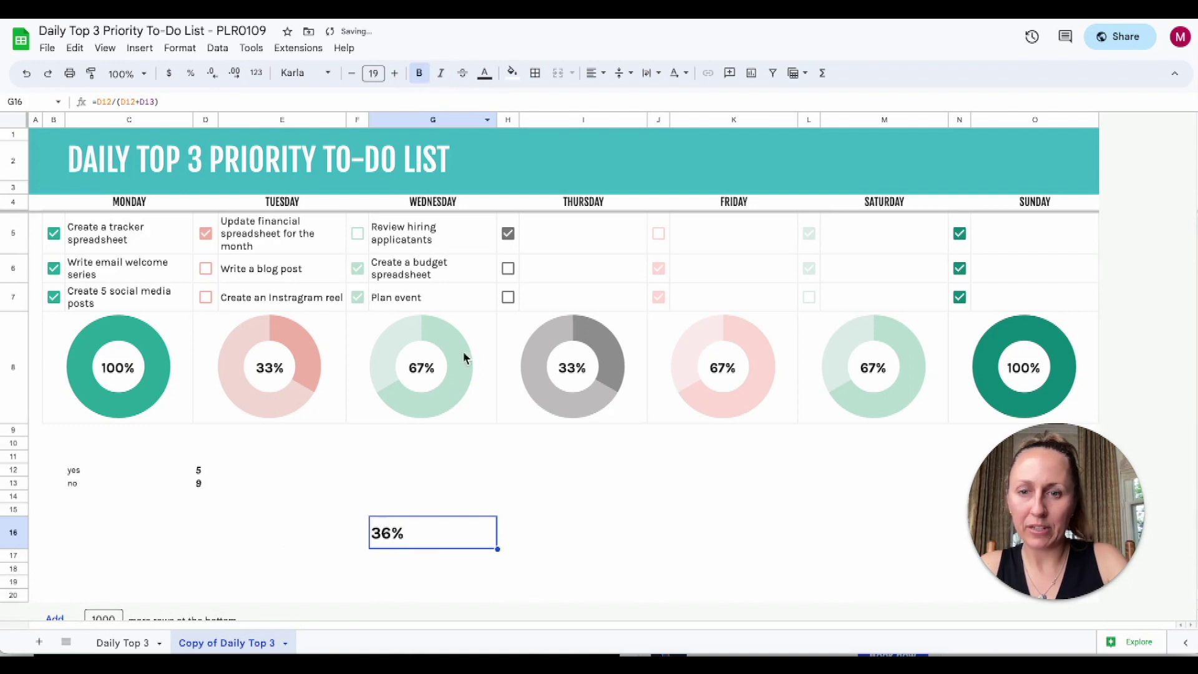
{"action": "left_click", "coordinate": [530, 537]}
{"action": "left_click", "coordinate": [477, 571]}
{"action": "left_click", "coordinate": [397, 513]}
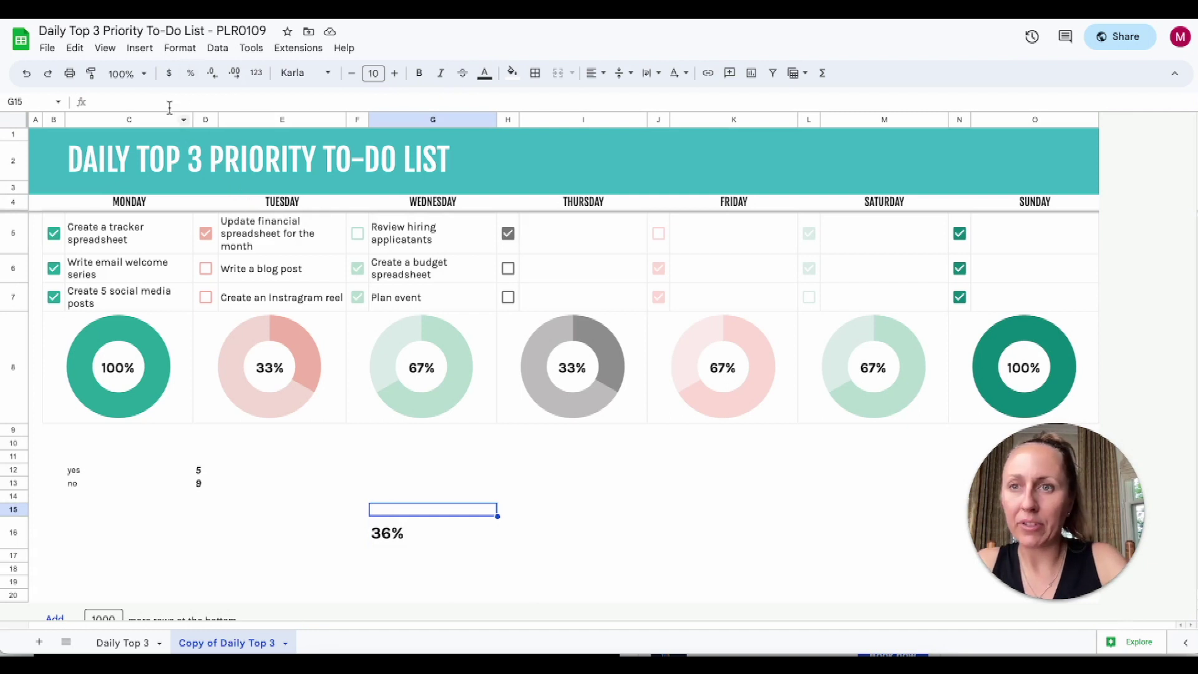
Insert a doughnut chart of G15:G16 and move it down-left above the 36% cell
{"action": "left_click", "coordinate": [142, 51]}
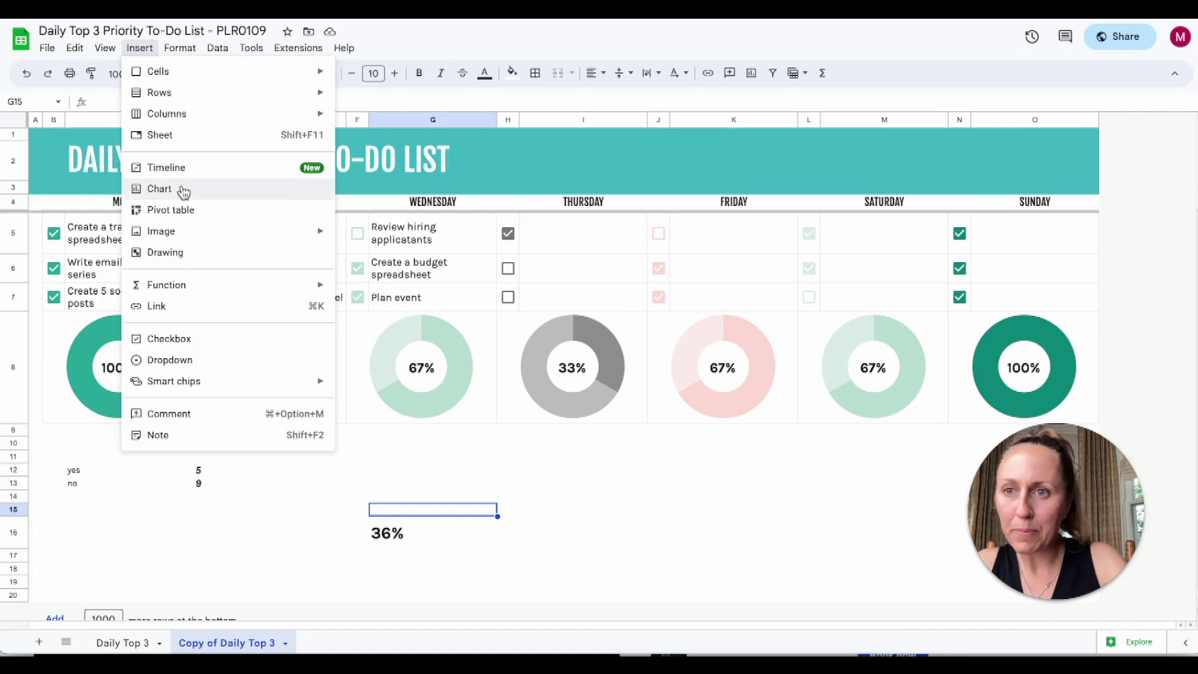
{"action": "left_click", "coordinate": [184, 190]}
{"action": "left_click", "coordinate": [1057, 170]}
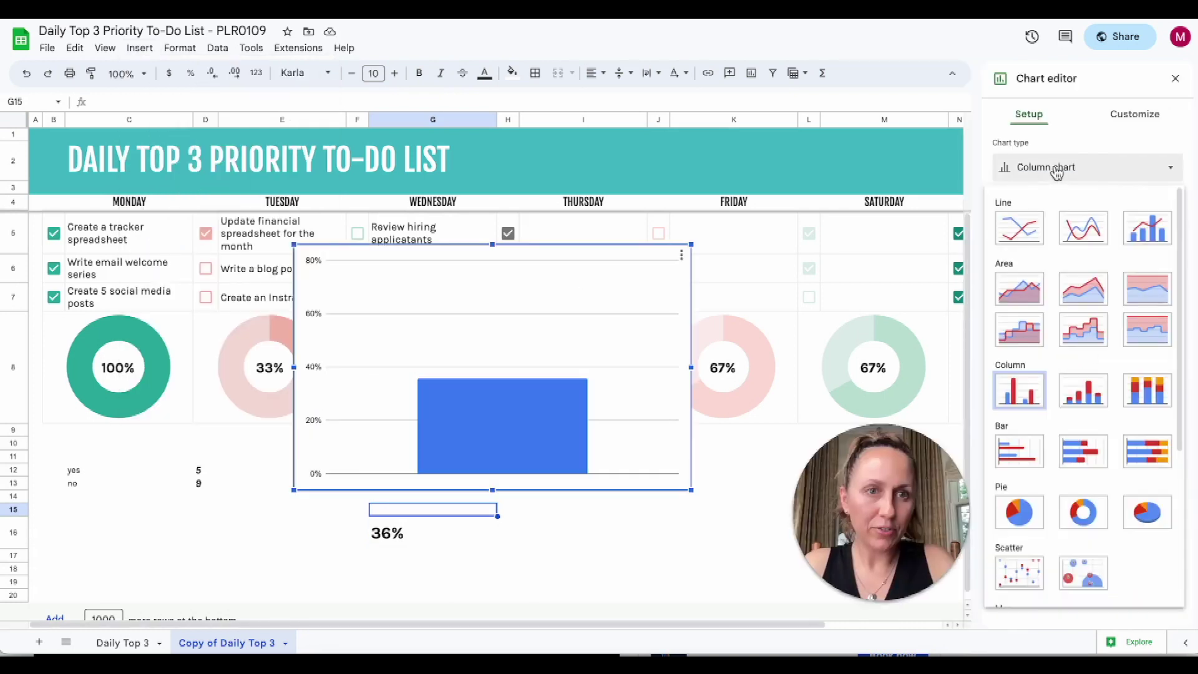
{"action": "left_click", "coordinate": [1084, 513]}
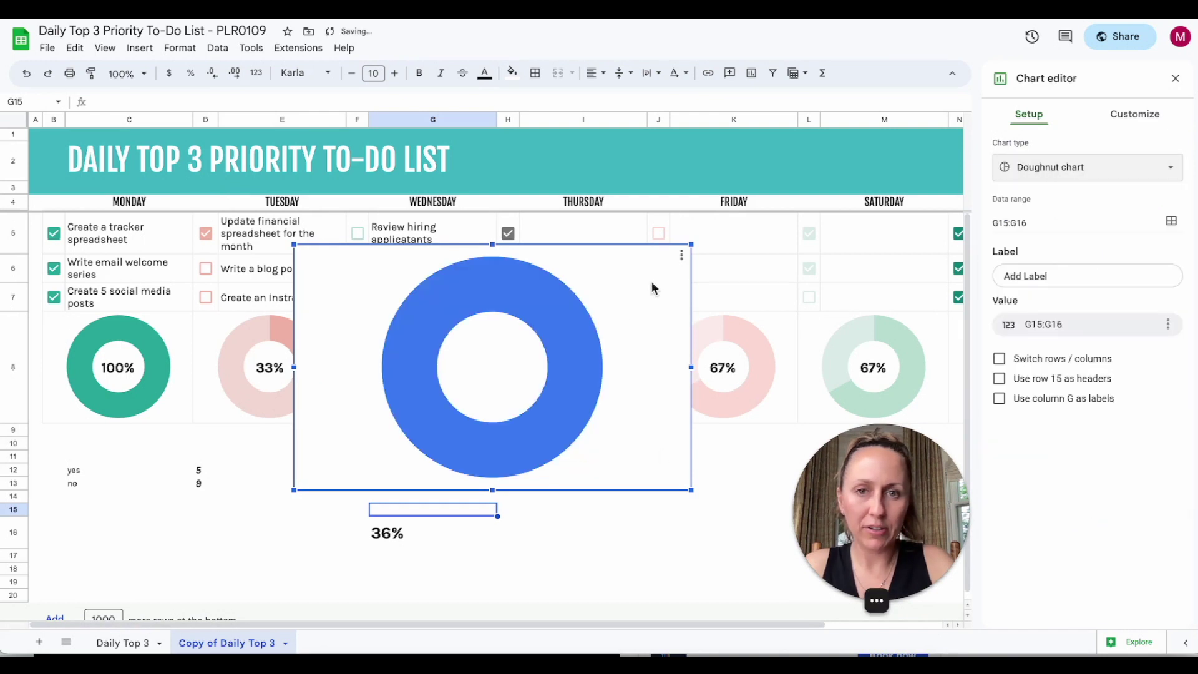
{"action": "left_click_drag", "start_coordinate": [634, 259], "coordinate": [559, 373]}
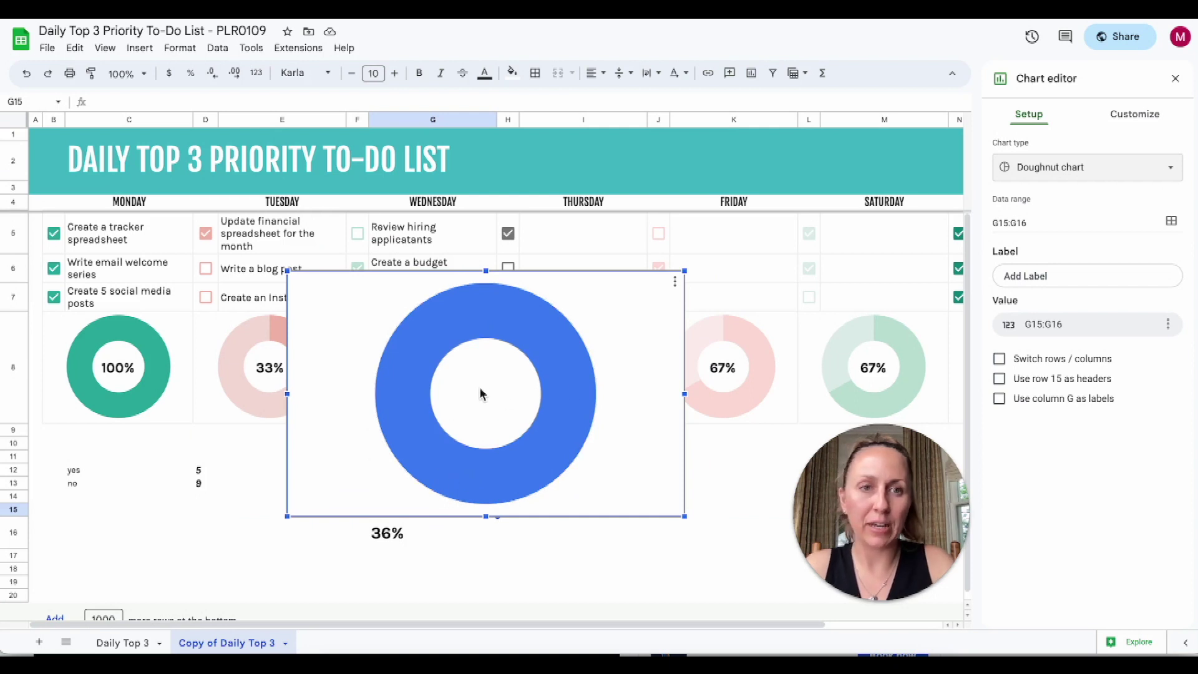
Set the doughnut chart's background colour to None
{"action": "left_click", "coordinate": [1135, 114]}
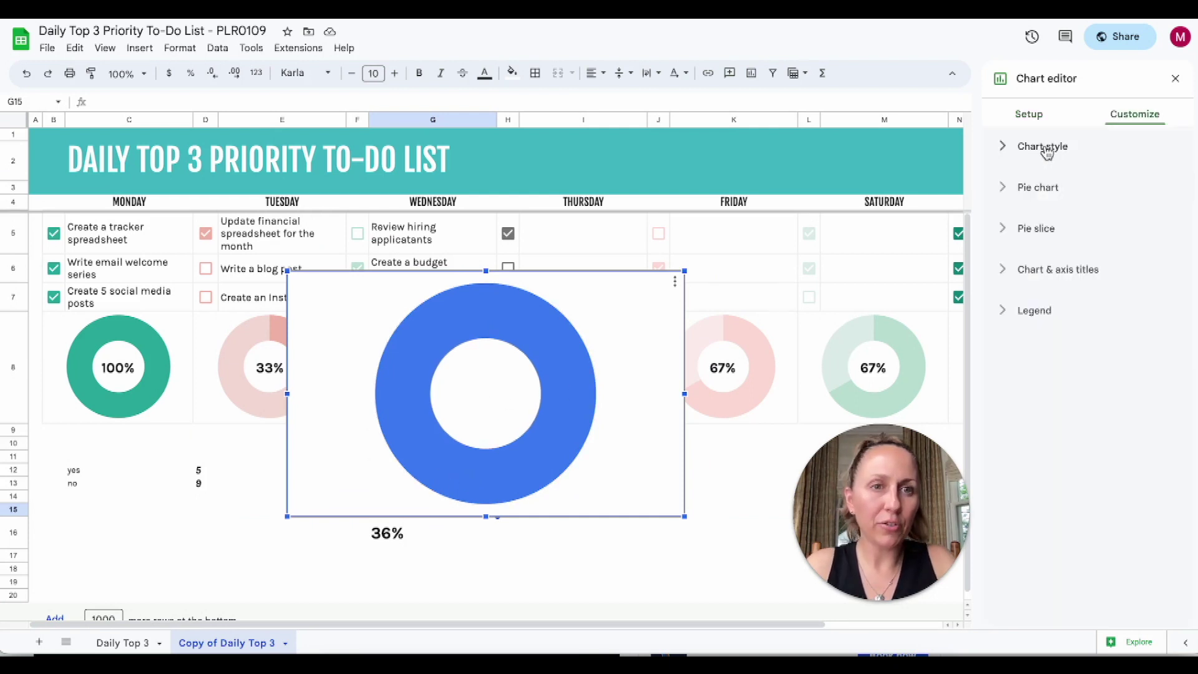
{"action": "left_click", "coordinate": [1042, 147]}
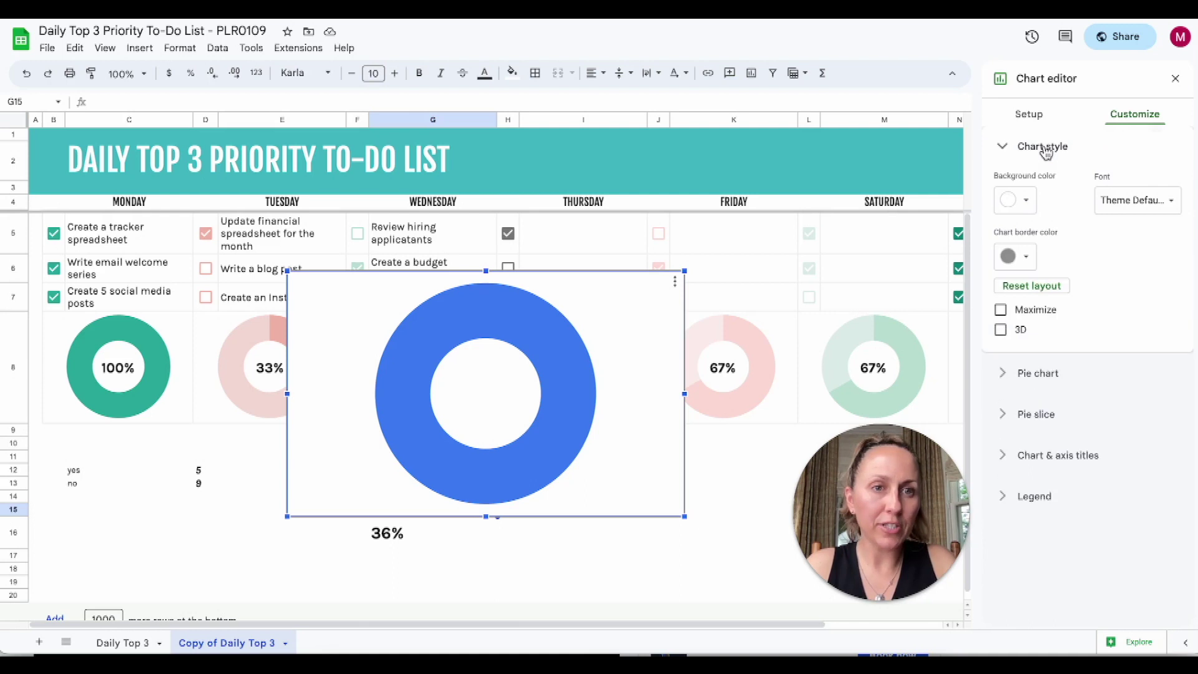
{"action": "left_click", "coordinate": [1021, 204]}
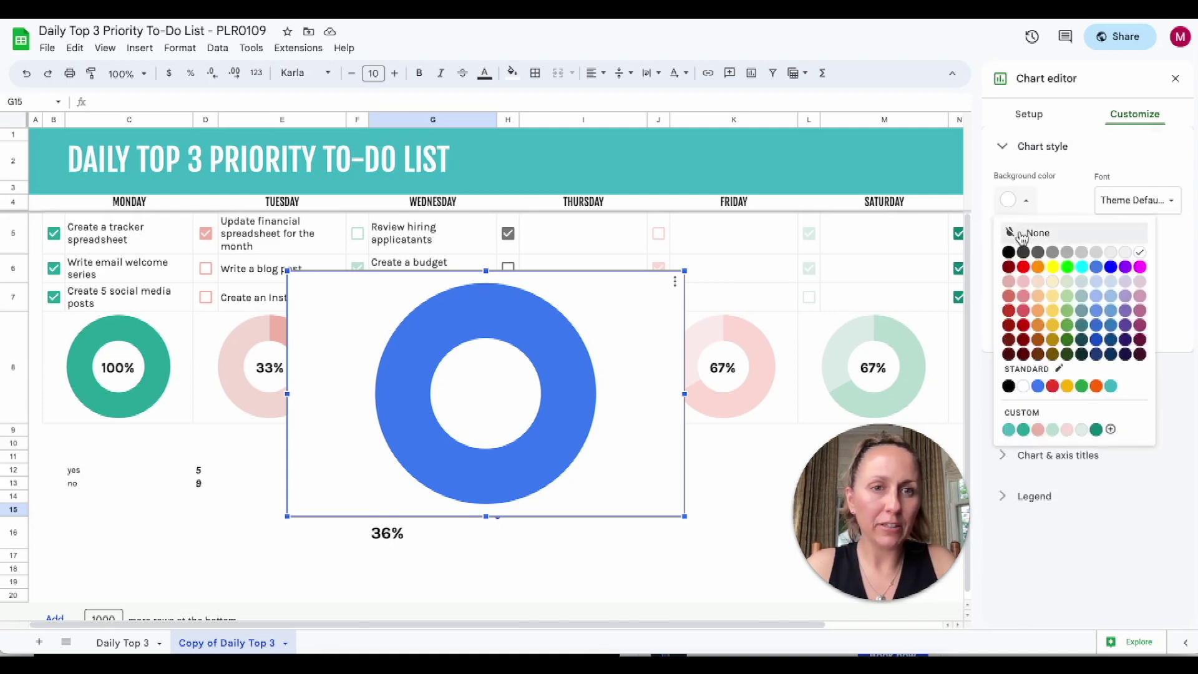
{"action": "left_click", "coordinate": [1023, 233]}
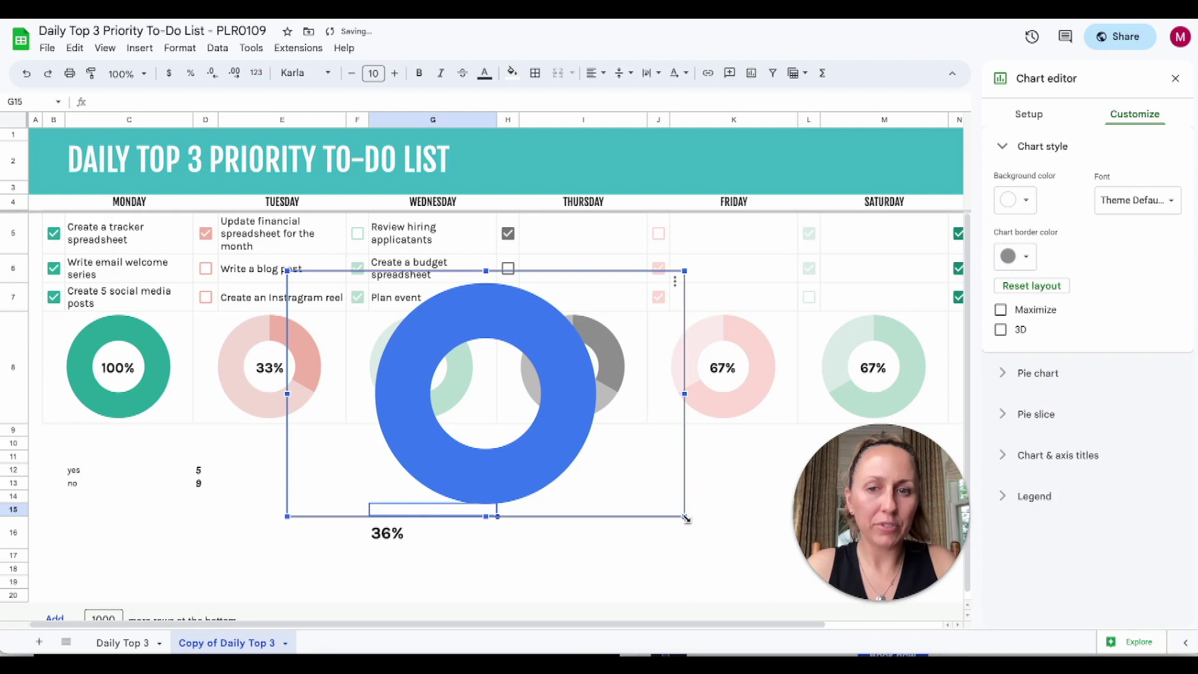
Shrink the doughnut chart and move it beside the Thursday chart
{"action": "left_click_drag", "start_coordinate": [686, 519], "coordinate": [508, 407]}
{"action": "left_click_drag", "start_coordinate": [397, 337], "coordinate": [413, 453]}
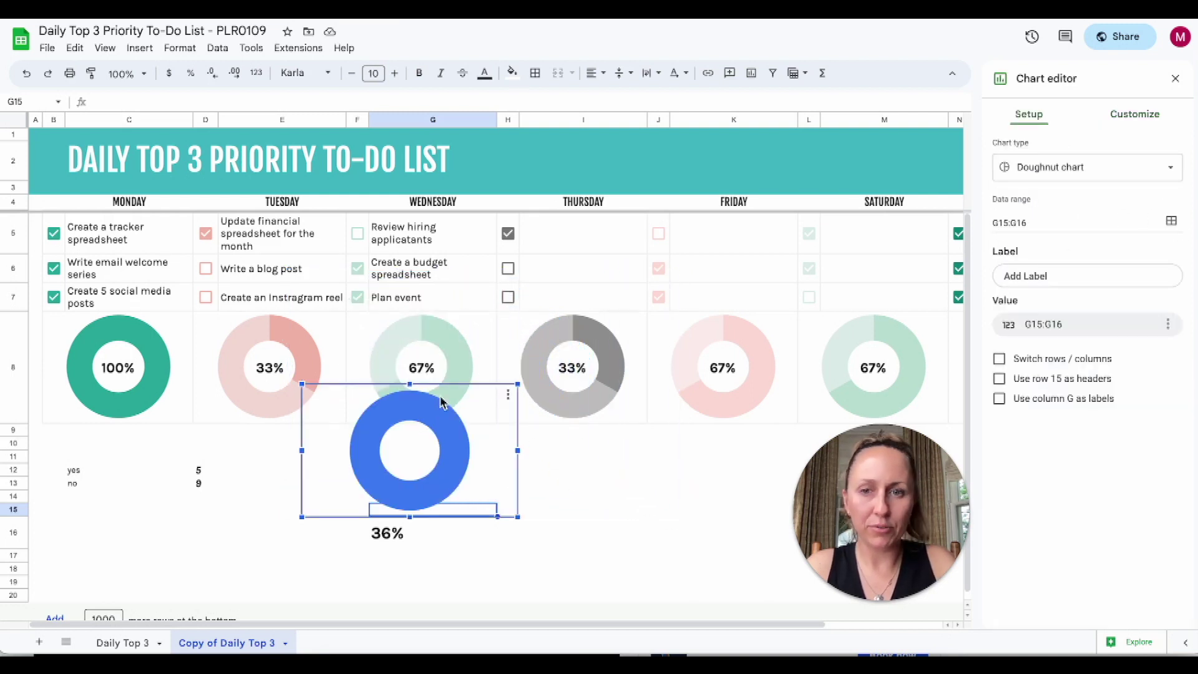
{"action": "left_click_drag", "start_coordinate": [448, 410], "coordinate": [637, 387]}
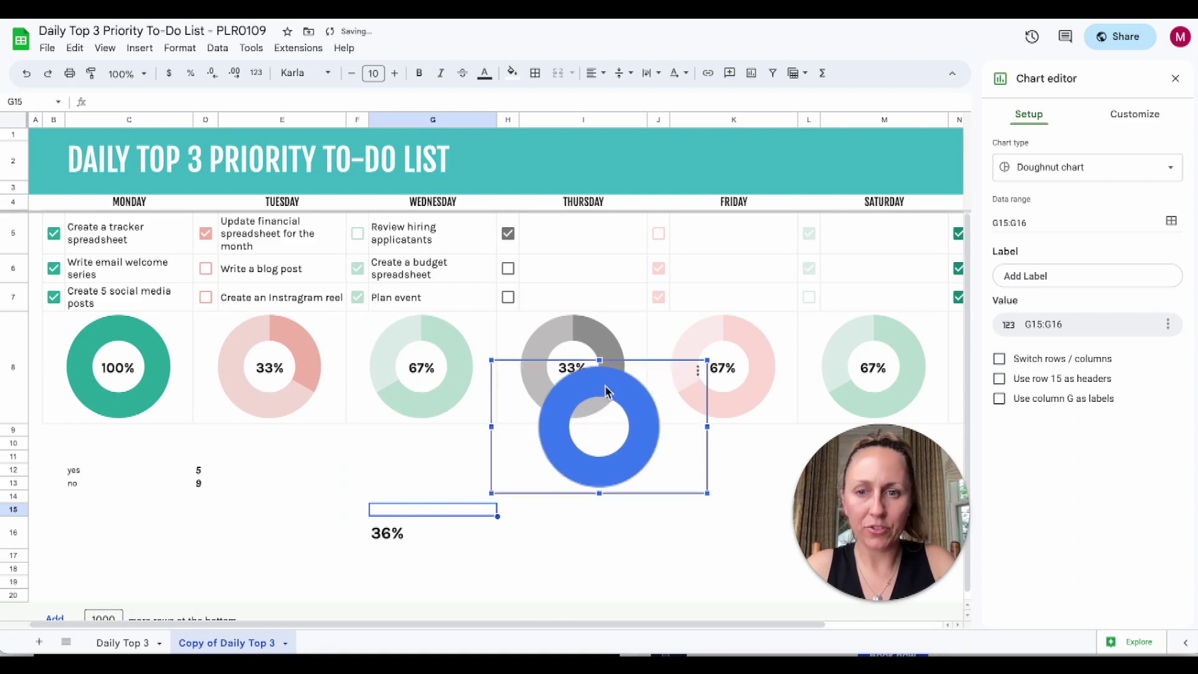
Change the doughnut chart's data range to D12:D13 and place it under the Wednesday chart
{"action": "left_click", "coordinate": [1172, 223]}
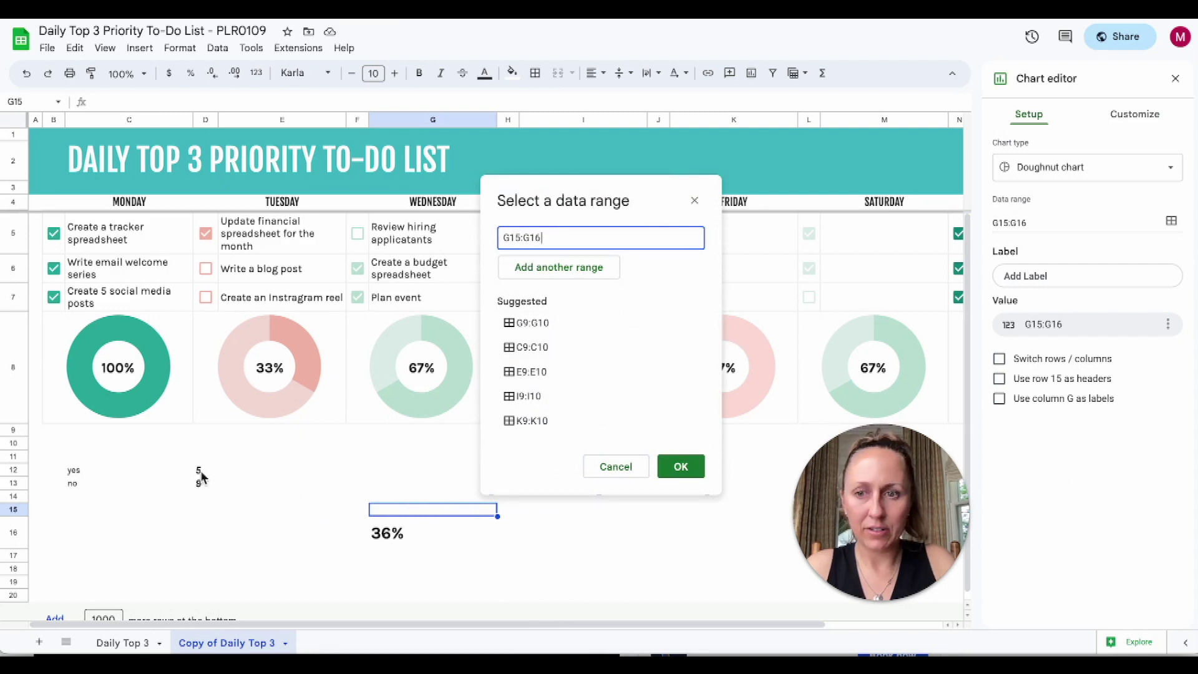
{"action": "left_click_drag", "start_coordinate": [201, 476], "coordinate": [201, 490]}
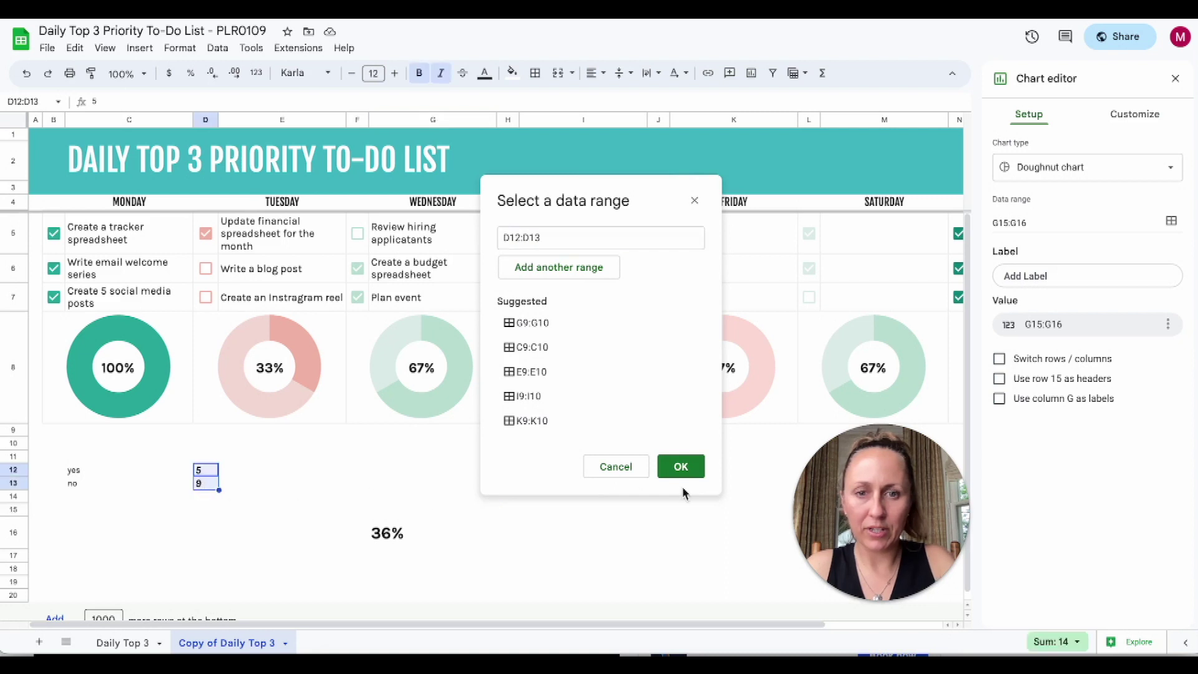
{"action": "left_click", "coordinate": [681, 468]}
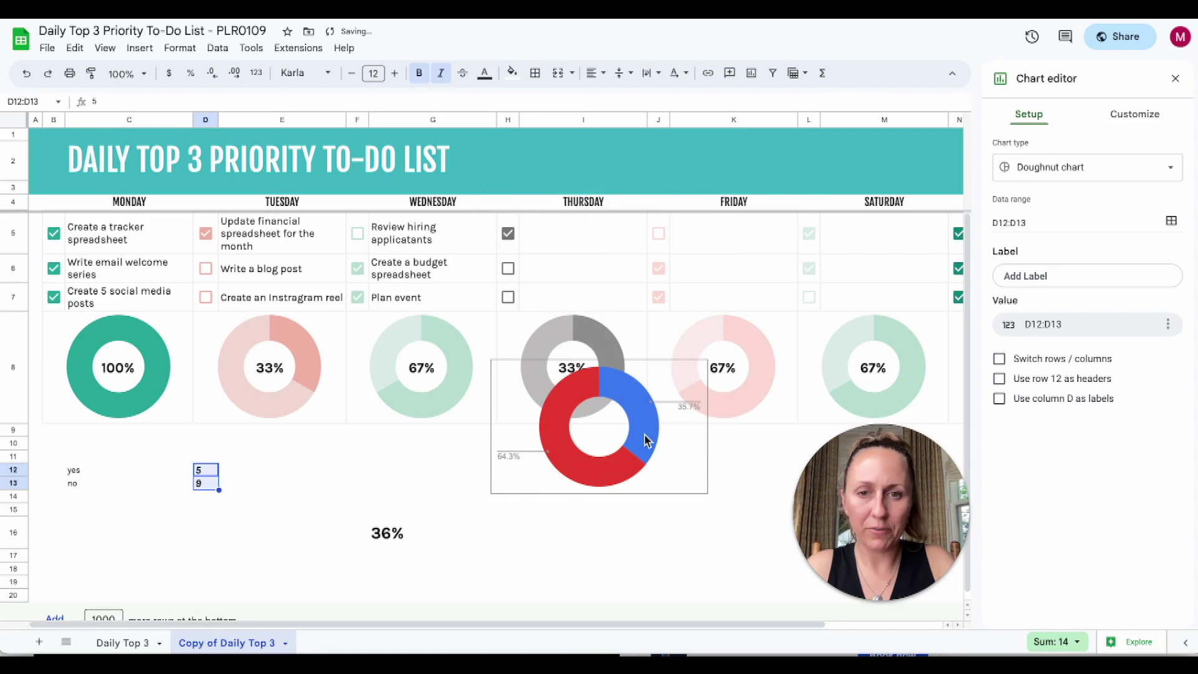
{"action": "left_click_drag", "start_coordinate": [649, 440], "coordinate": [477, 464]}
{"action": "left_click_drag", "start_coordinate": [402, 427], "coordinate": [366, 454]}
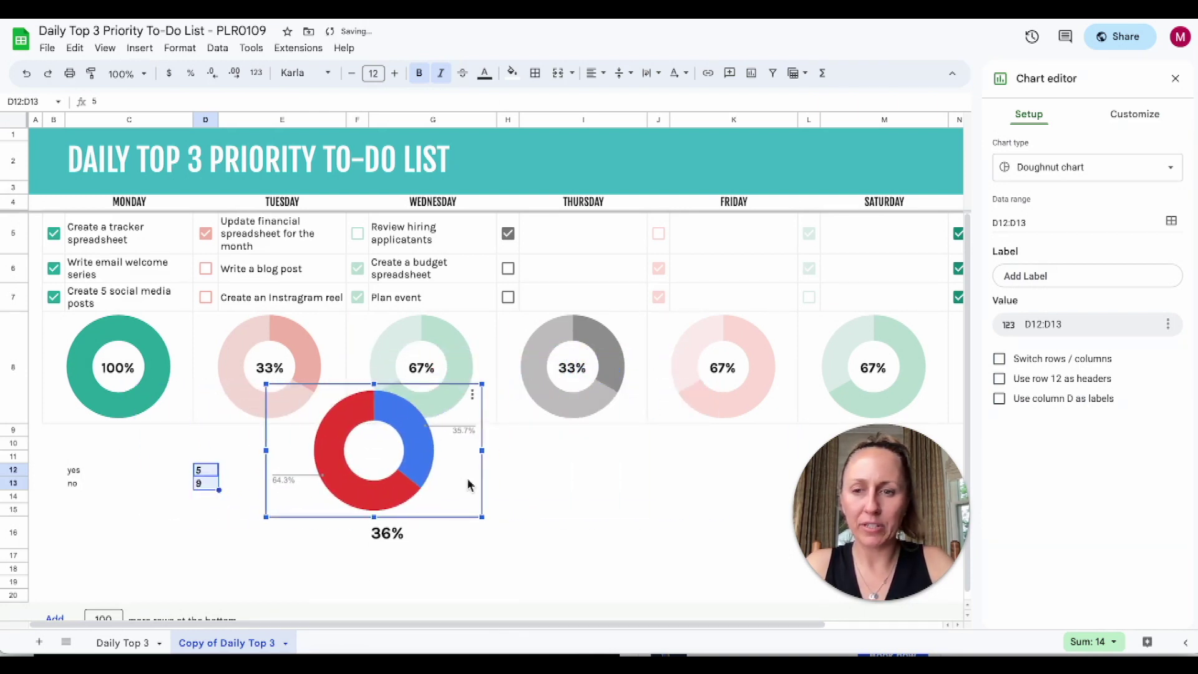
Add 100 more rows at the bottom of the sheet
{"action": "scroll", "coordinate": [476, 485], "scroll_direction": "down", "scroll_amount": 1}
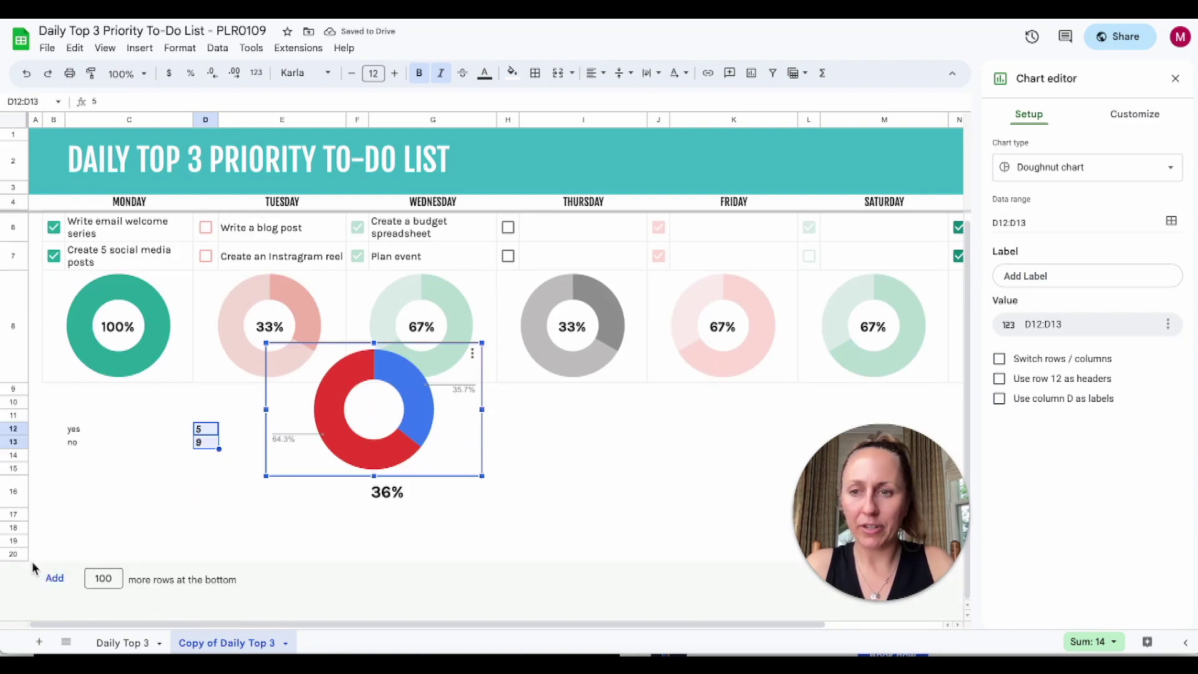
{"action": "left_click", "coordinate": [62, 578]}
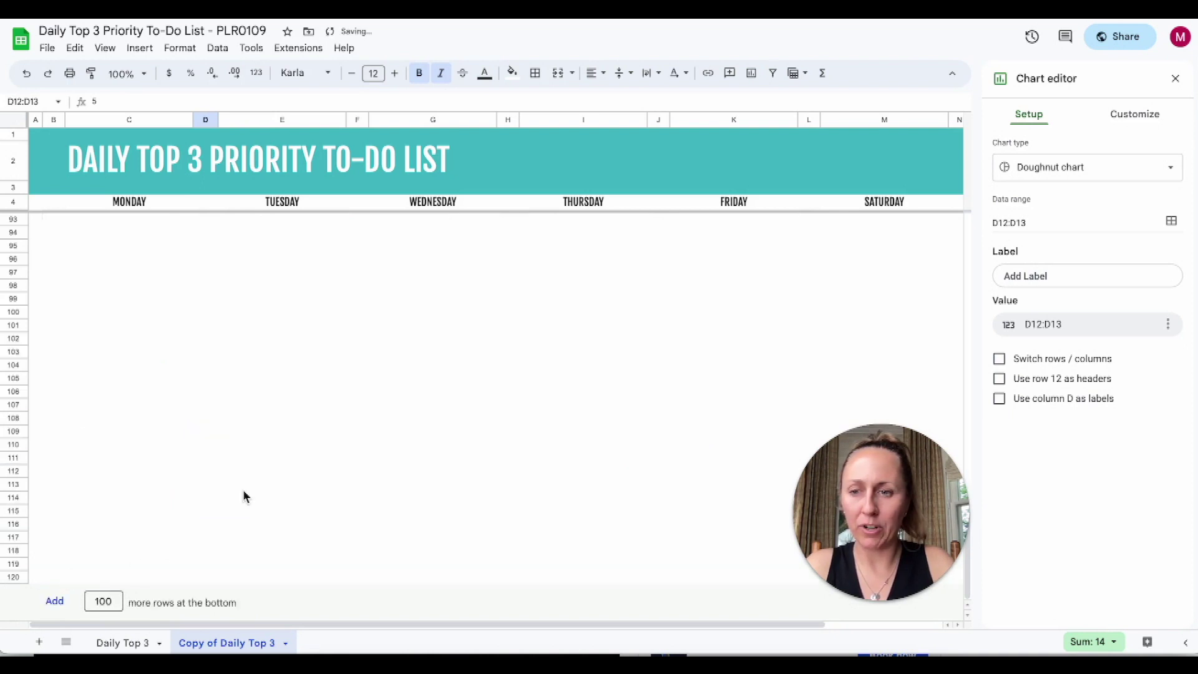
{"action": "scroll", "coordinate": [245, 495], "scroll_direction": "up", "scroll_amount": 15}
Move the yes/no doughnut chart over G16 so 36% shows in its hole
{"action": "left_click", "coordinate": [390, 409]}
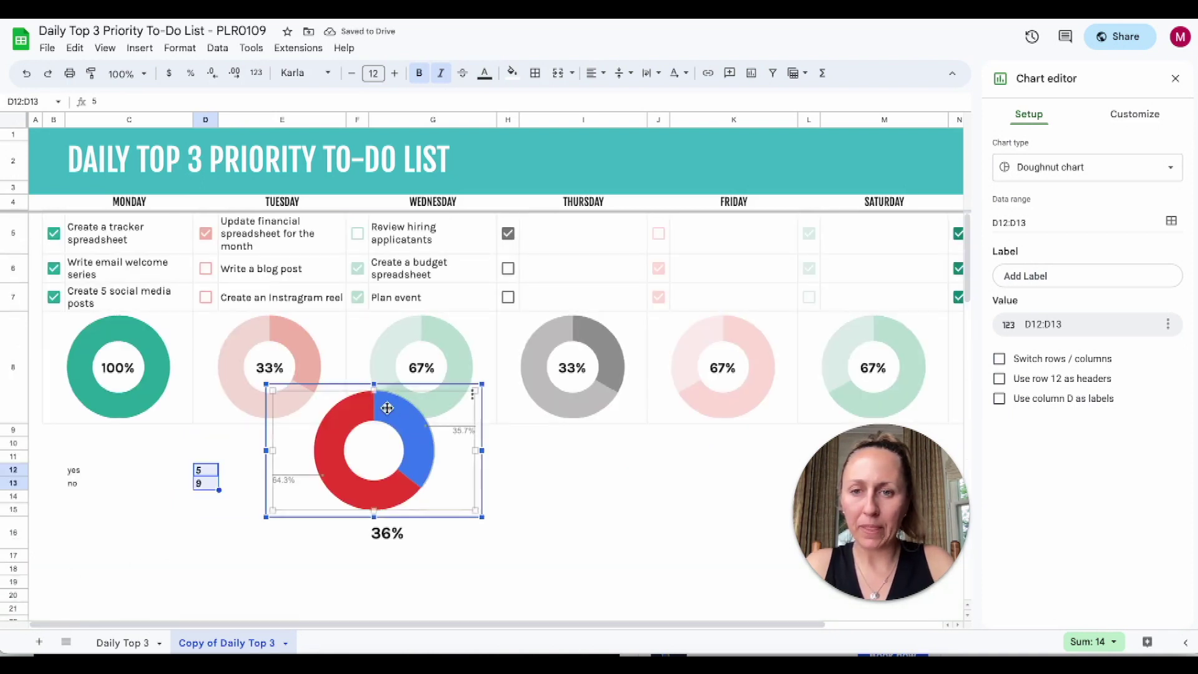
{"action": "left_click_drag", "start_coordinate": [391, 409], "coordinate": [396, 496]}
{"action": "left_click", "coordinate": [531, 482]}
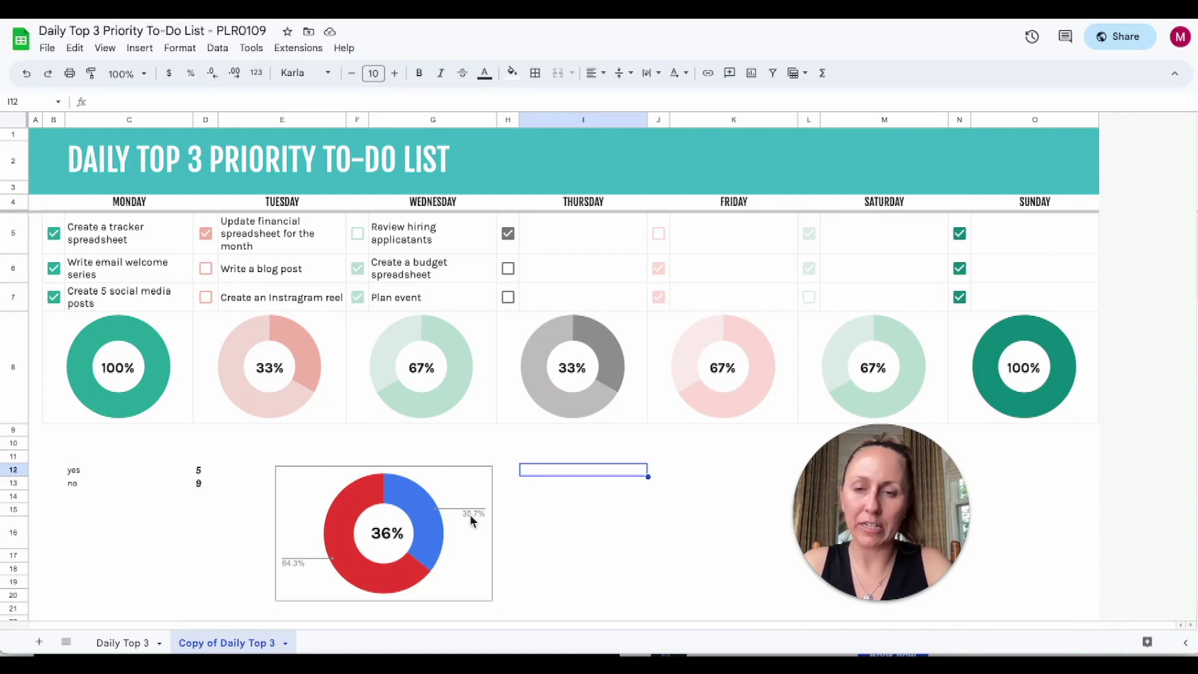
Nudge the doughnut chart slightly right and down over the 36% cell
{"action": "left_click", "coordinate": [418, 522]}
{"action": "left_click_drag", "start_coordinate": [434, 505], "coordinate": [438, 508]}
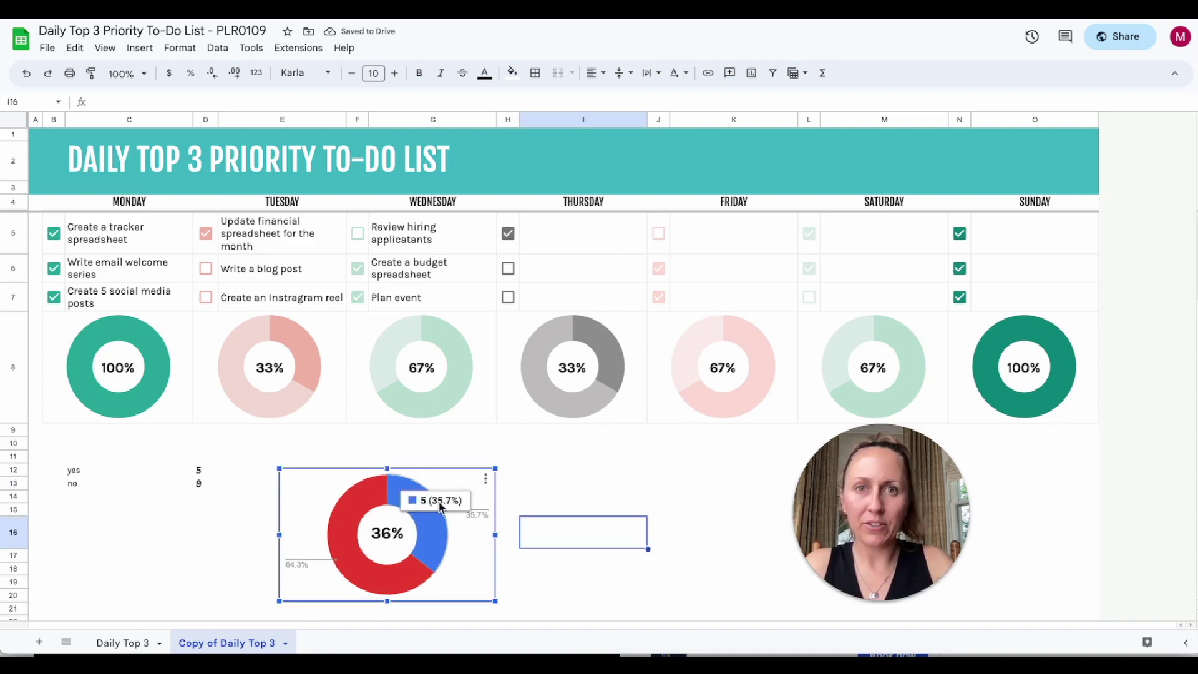
{"action": "left_click", "coordinate": [486, 484]}
{"action": "left_click", "coordinate": [508, 499]}
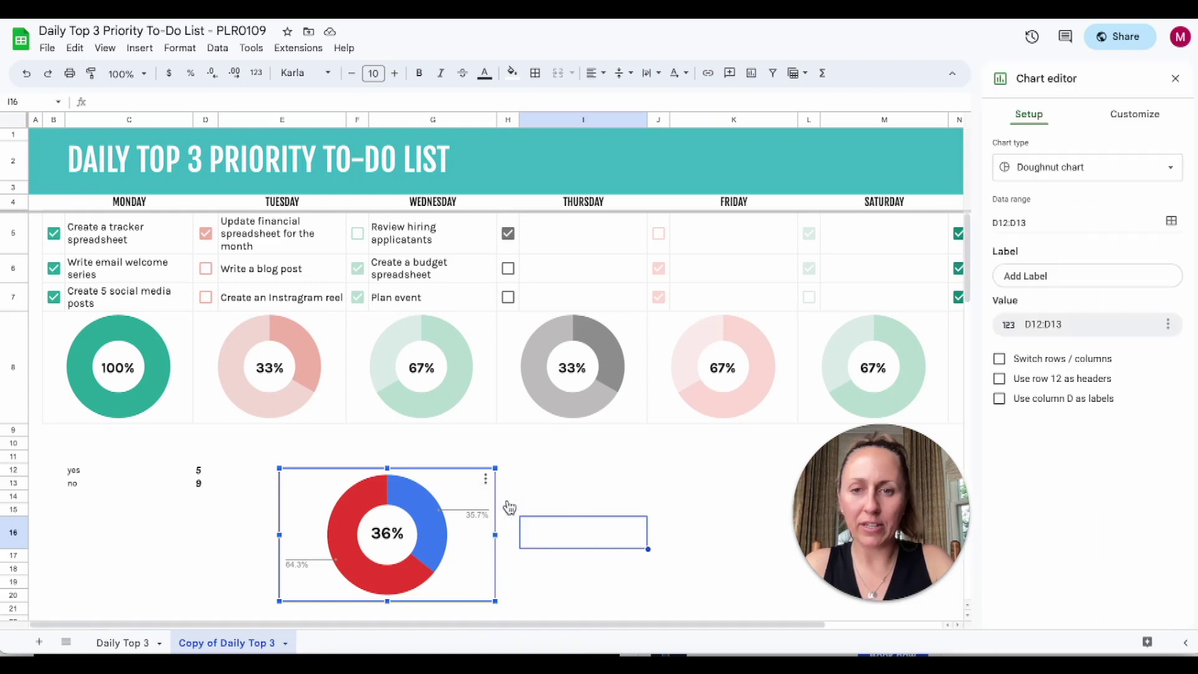
{"action": "left_click_drag", "start_coordinate": [871, 445], "coordinate": [839, 444]}
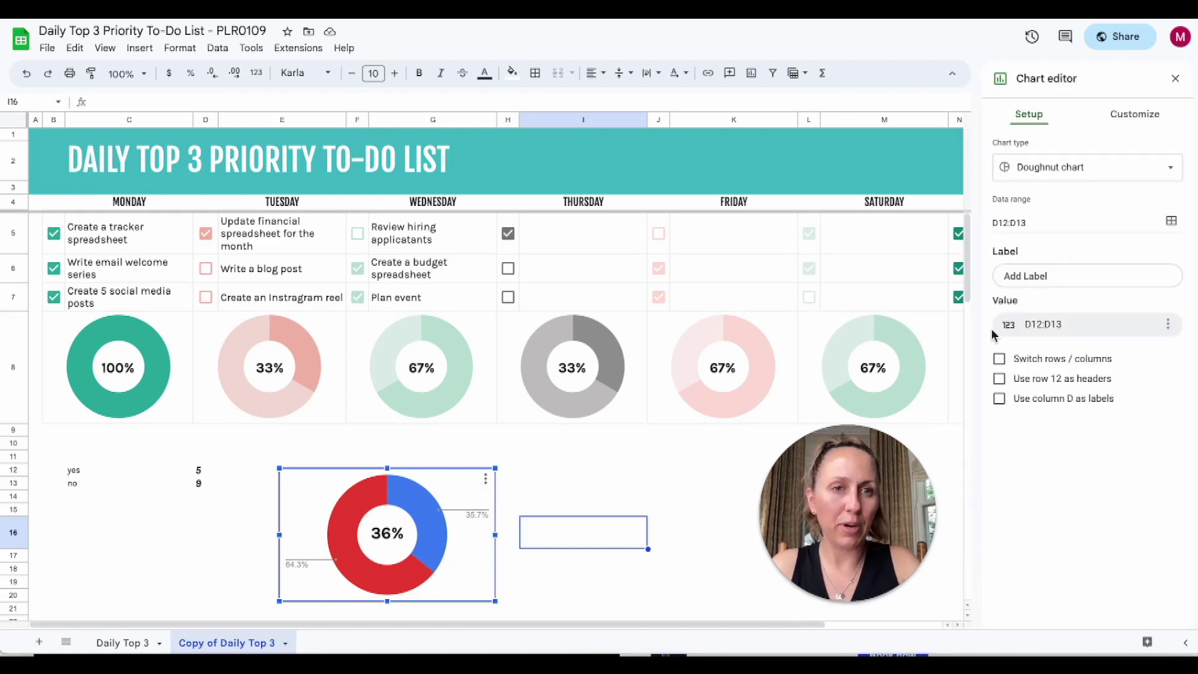
Set the doughnut chart's border colour to None
{"action": "left_click", "coordinate": [1135, 114]}
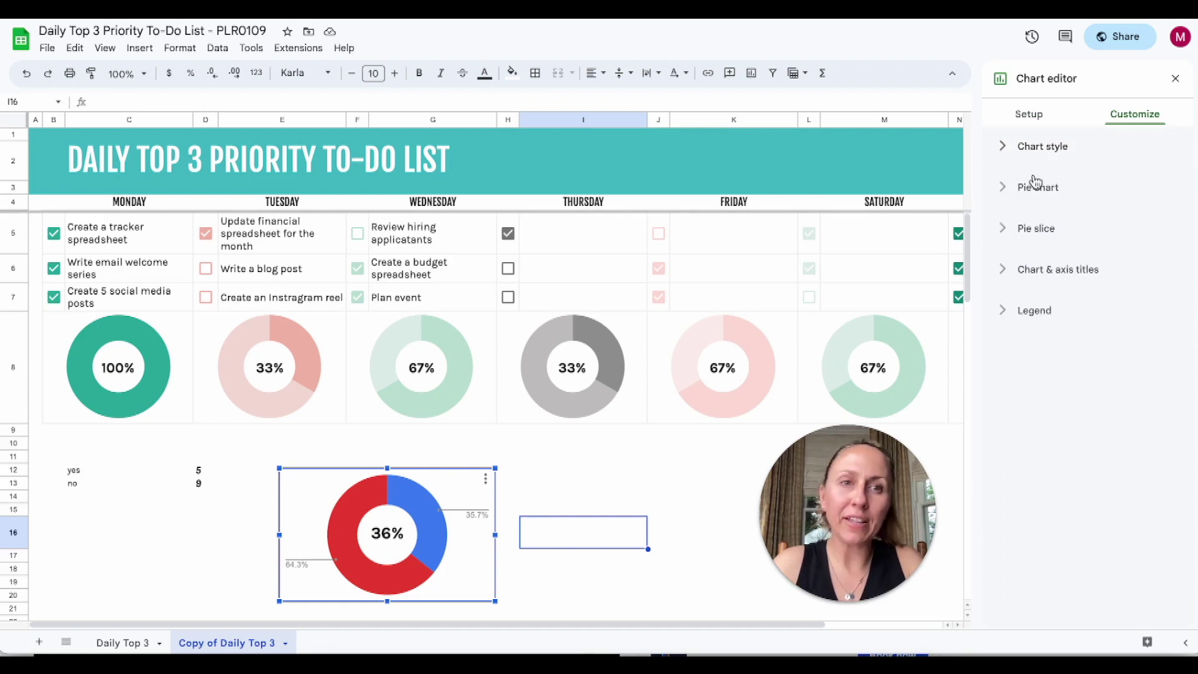
{"action": "left_click", "coordinate": [1023, 148]}
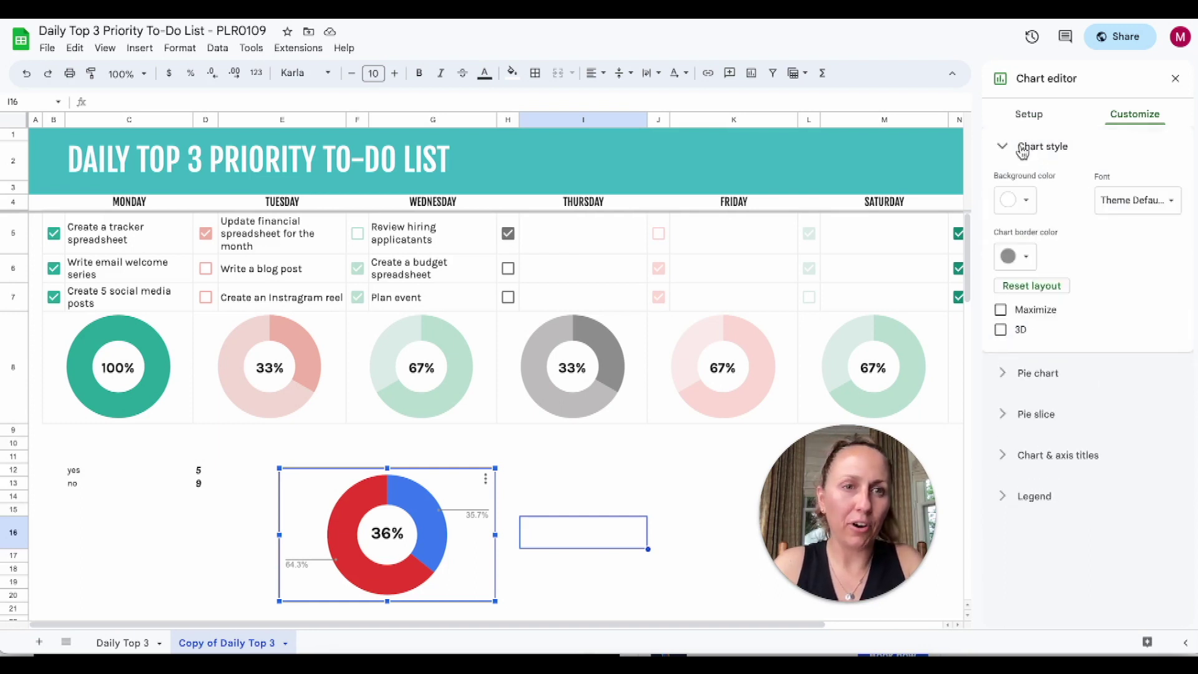
{"action": "left_click", "coordinate": [1028, 256]}
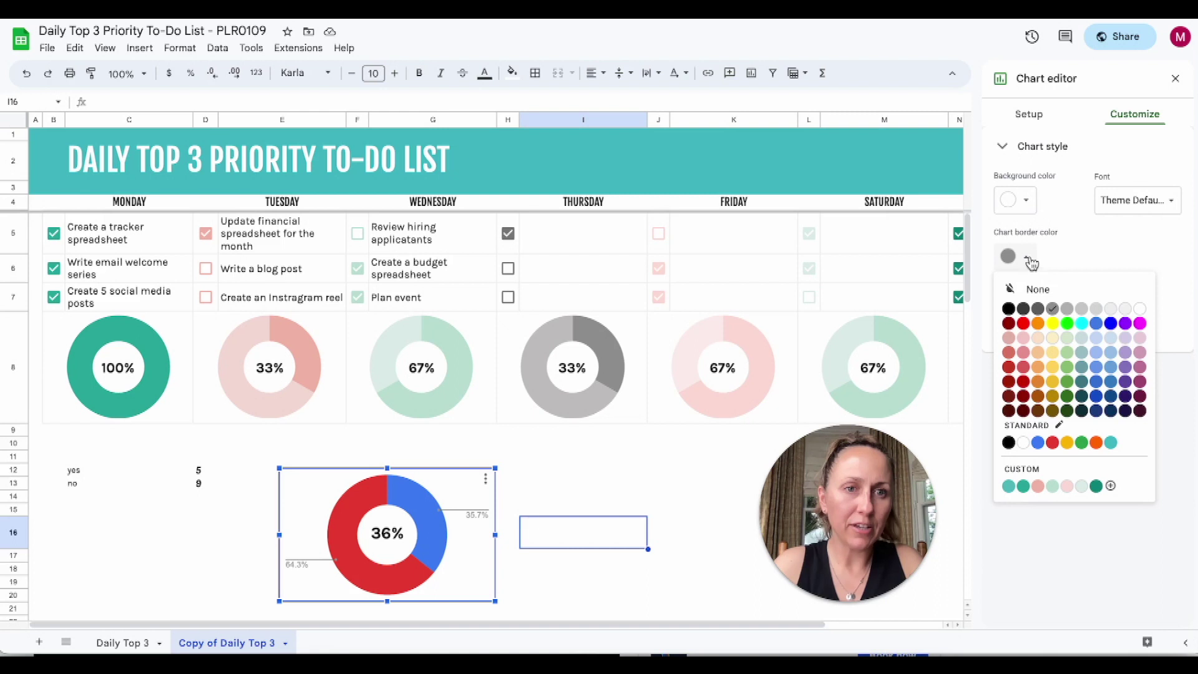
{"action": "left_click", "coordinate": [1028, 291]}
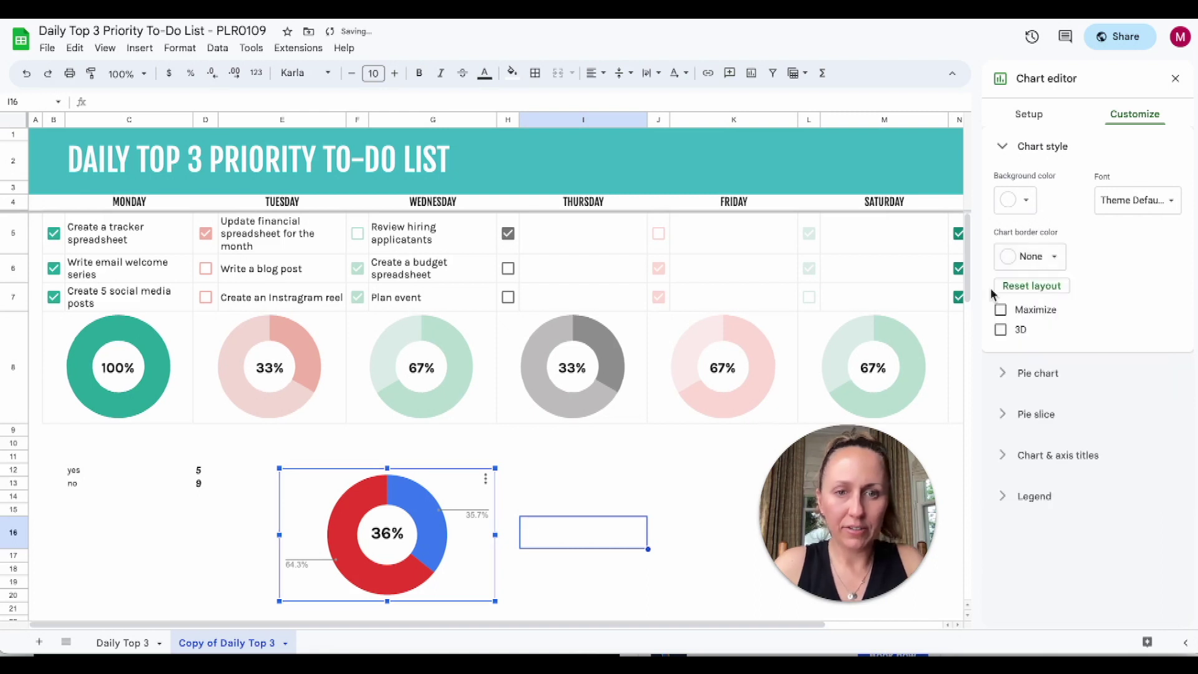
{"action": "left_click", "coordinate": [621, 528]}
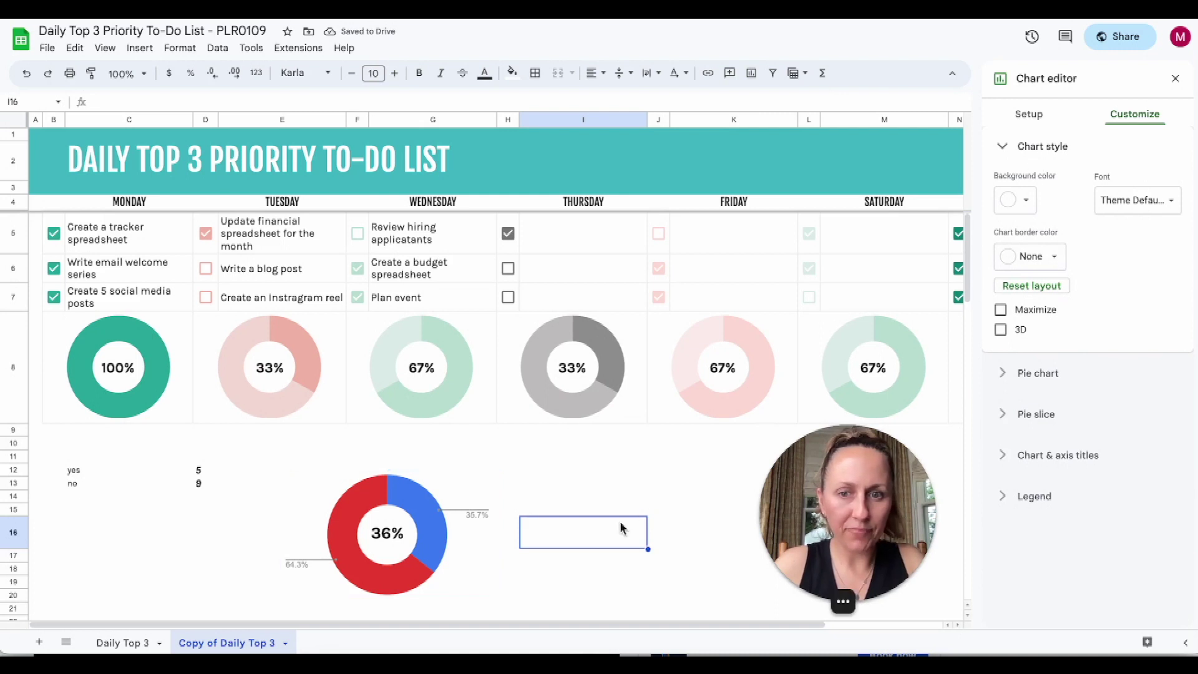
{"action": "left_click", "coordinate": [455, 480]}
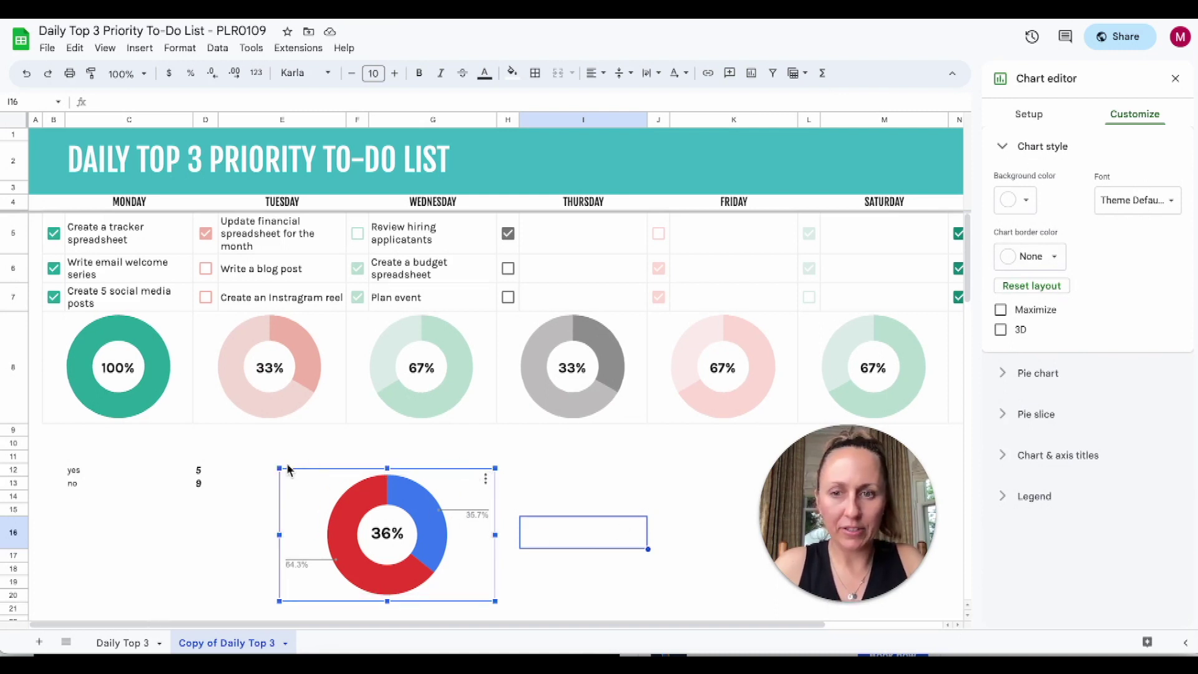
{"action": "left_click", "coordinate": [481, 486]}
{"action": "left_click", "coordinate": [304, 550]}
Colour slice 1 of the doughnut chart mauve pink
{"action": "left_click", "coordinate": [1071, 147]}
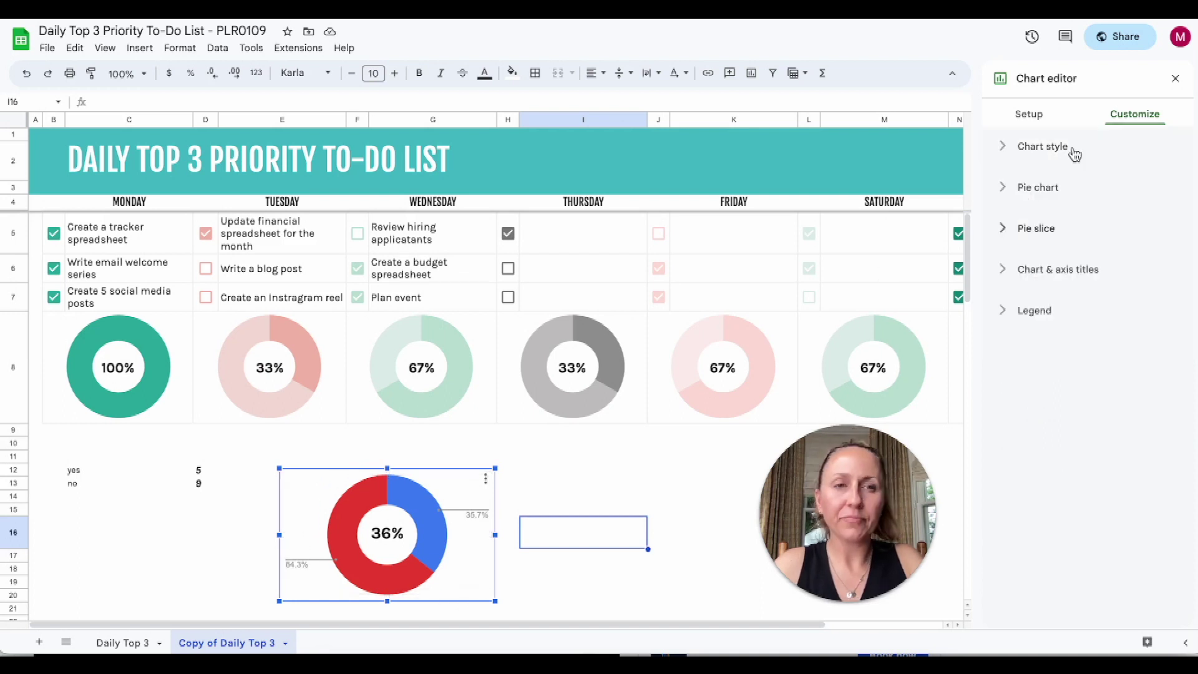
{"action": "left_click", "coordinate": [1039, 227]}
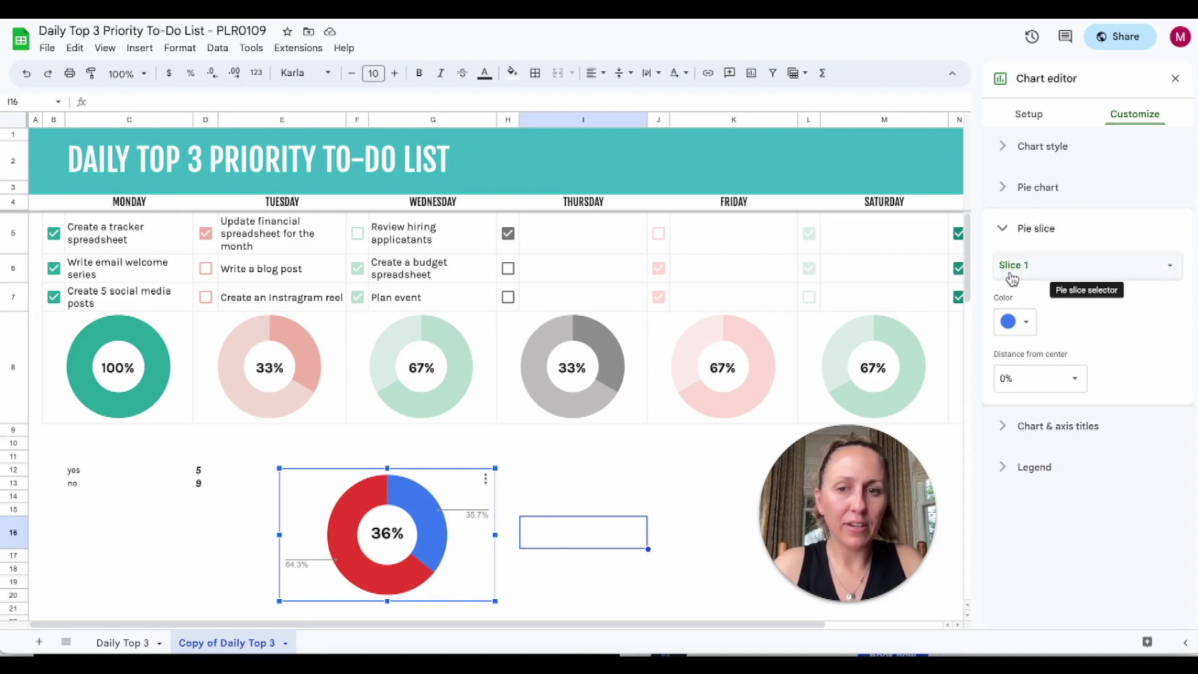
{"action": "left_click", "coordinate": [1027, 324]}
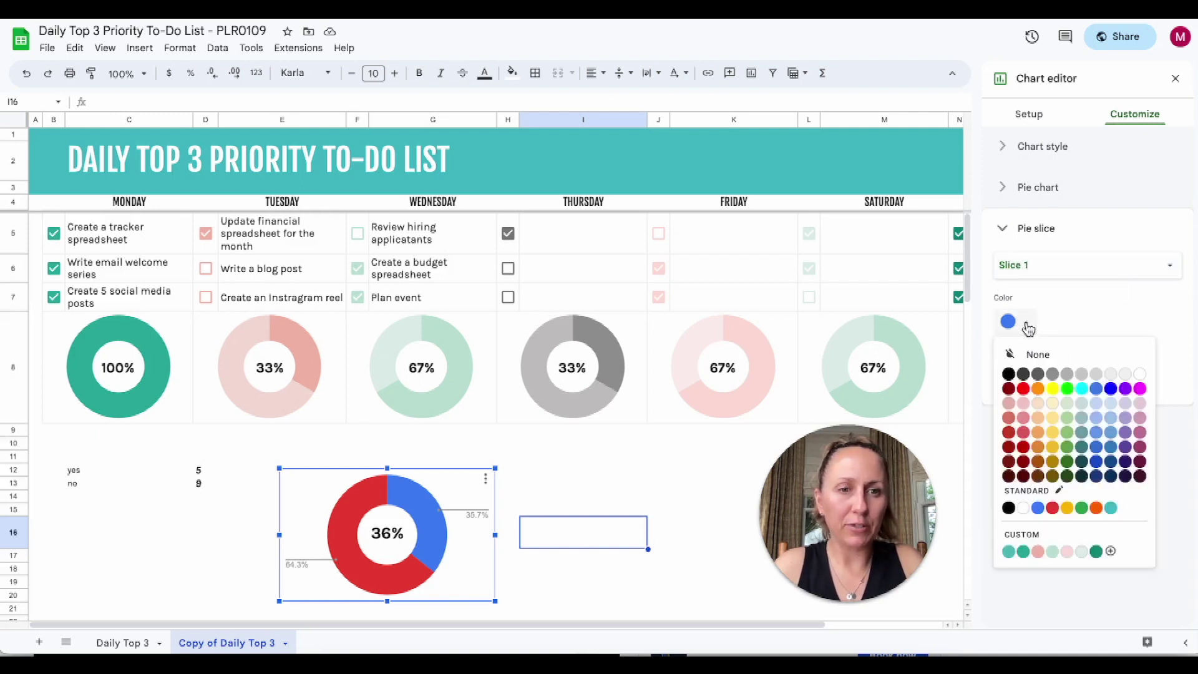
{"action": "left_click", "coordinate": [1140, 418]}
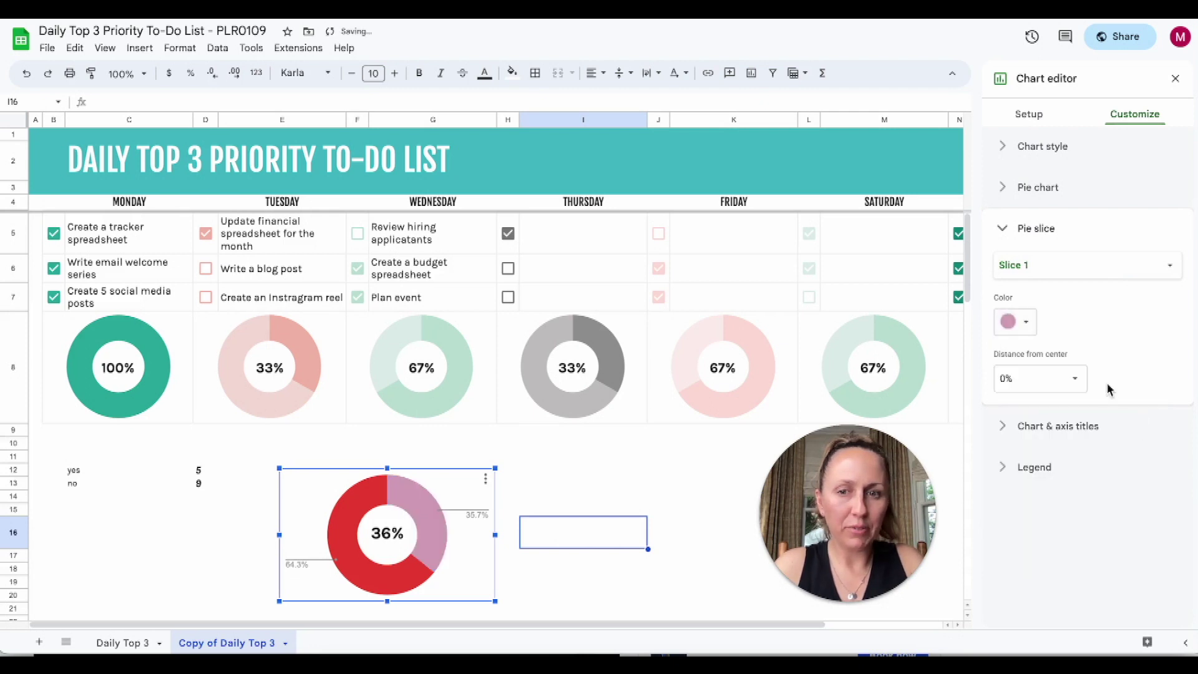
Colour slice 2 of the doughnut chart light pink
{"action": "left_click", "coordinate": [1072, 268]}
{"action": "left_click", "coordinate": [1048, 288]}
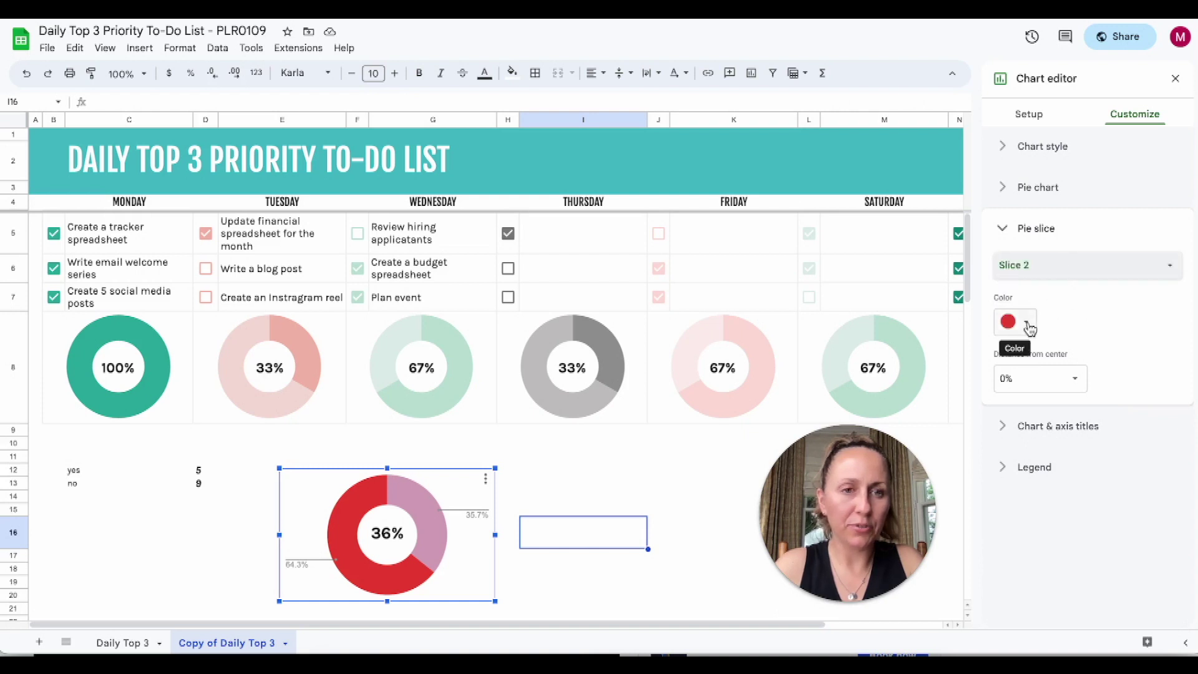
{"action": "left_click", "coordinate": [1025, 322]}
{"action": "left_click", "coordinate": [1140, 403]}
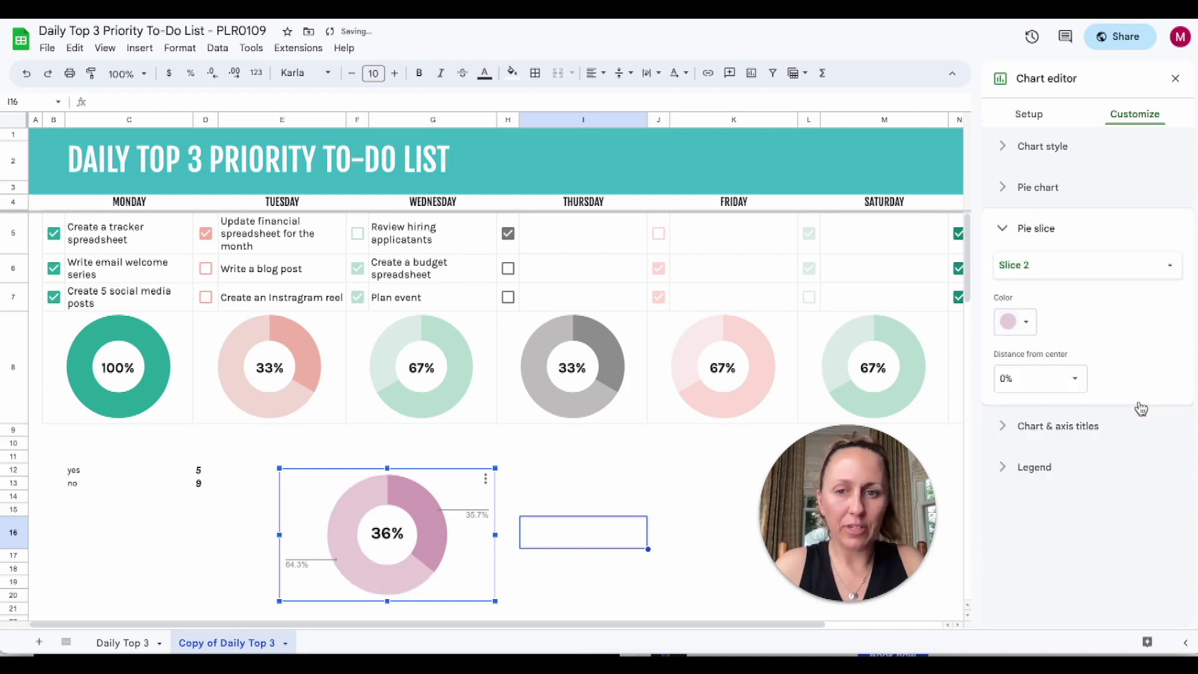
{"action": "left_click", "coordinate": [477, 515]}
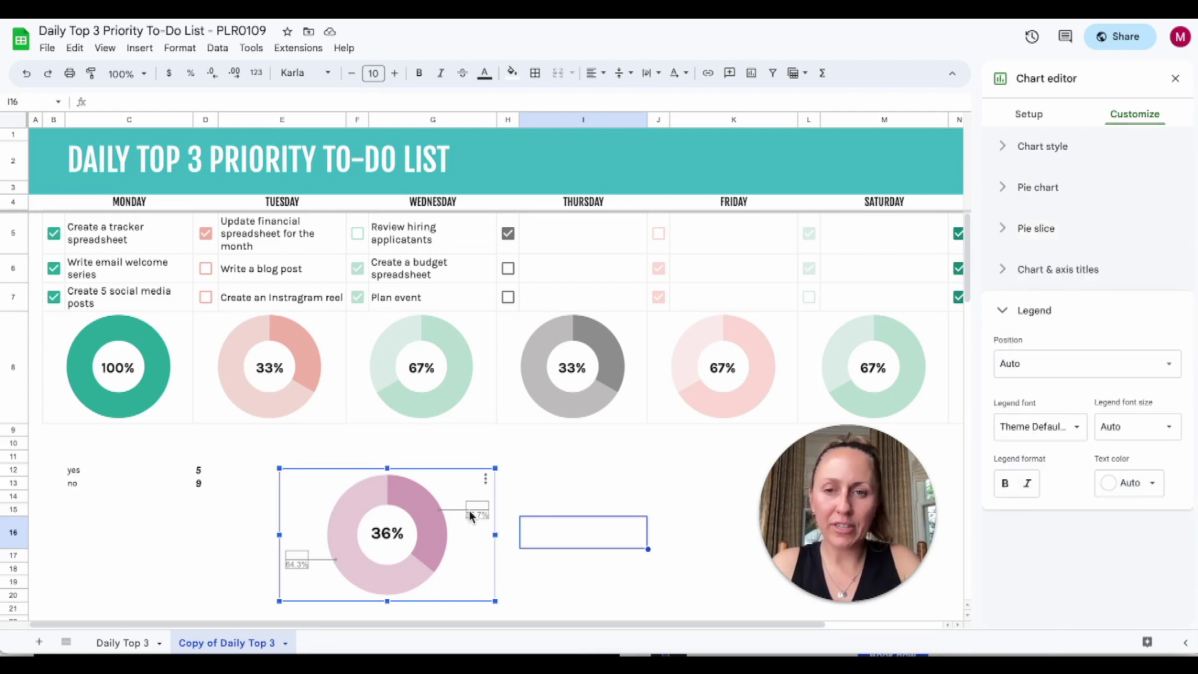
Set the doughnut chart's legend position to None
{"action": "left_click", "coordinate": [1041, 314]}
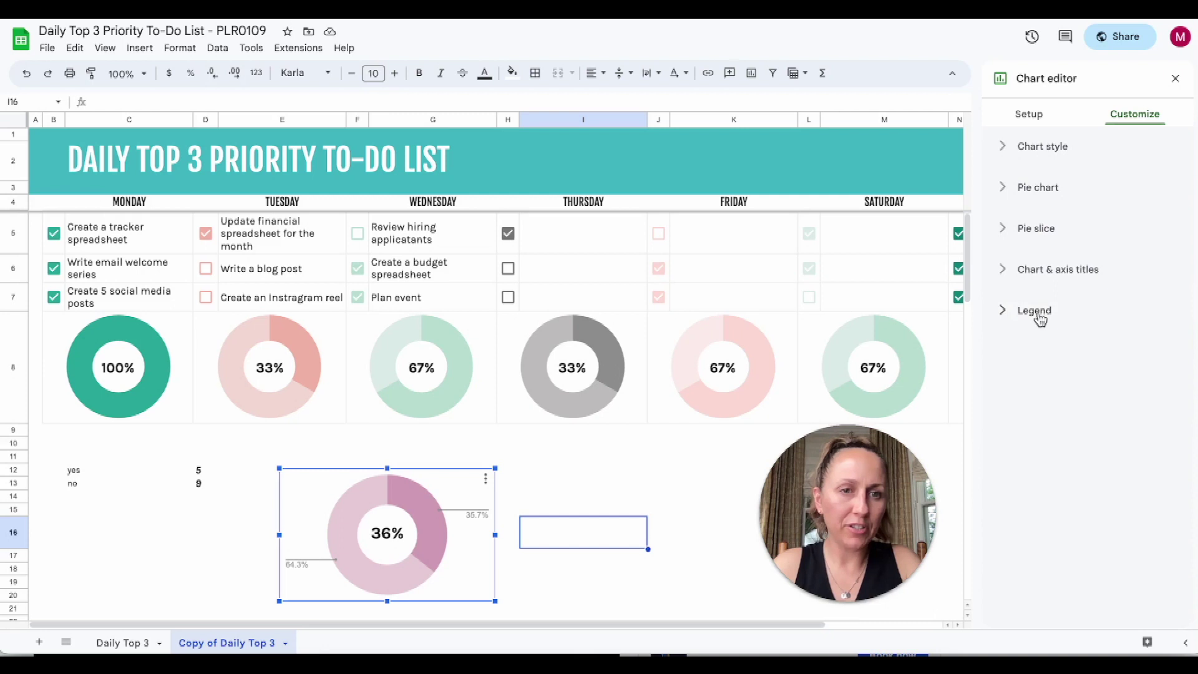
{"action": "left_click", "coordinate": [1039, 316]}
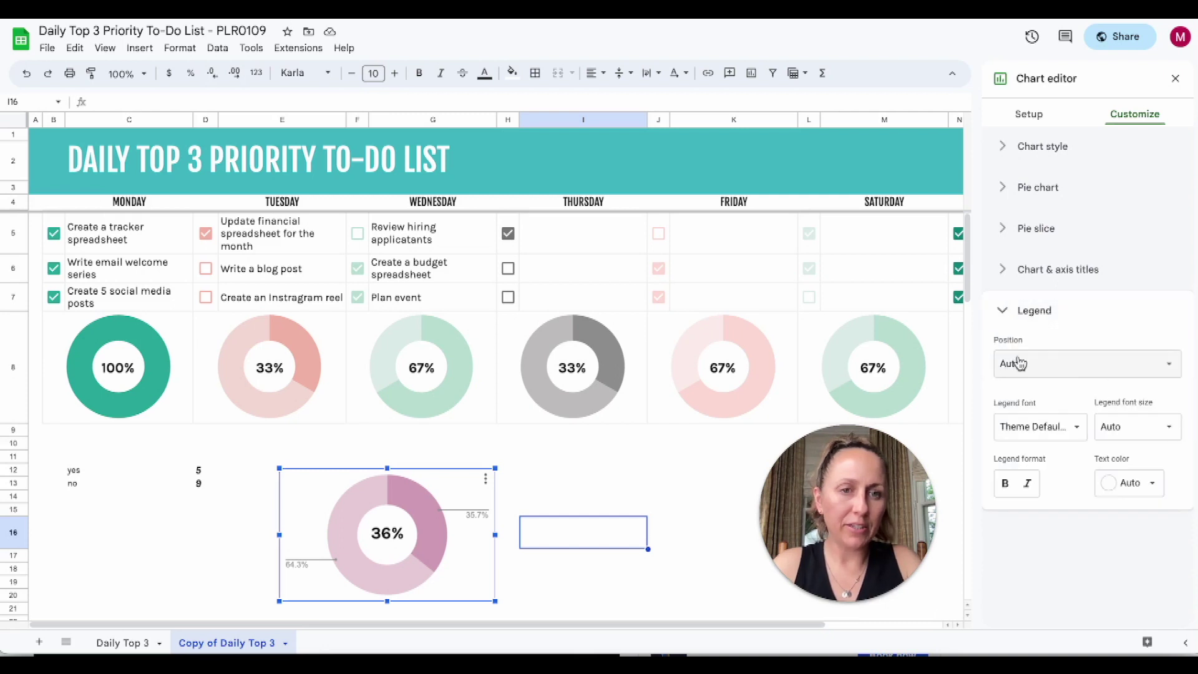
{"action": "left_click", "coordinate": [1039, 369]}
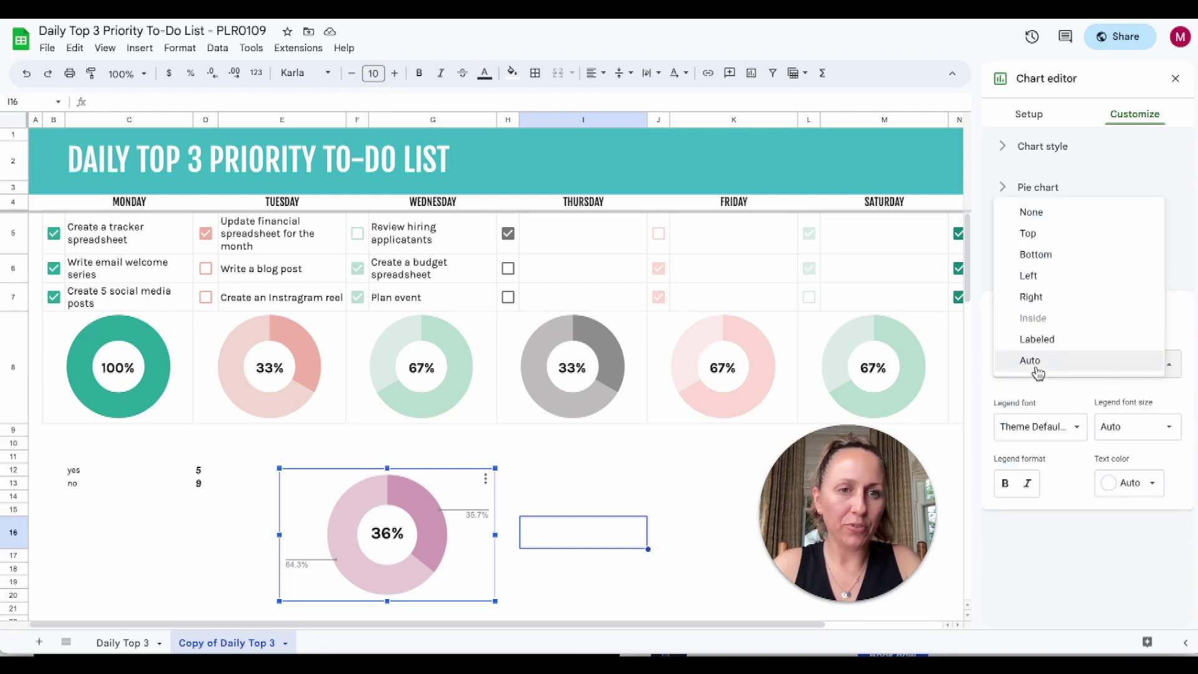
{"action": "left_click", "coordinate": [1032, 212]}
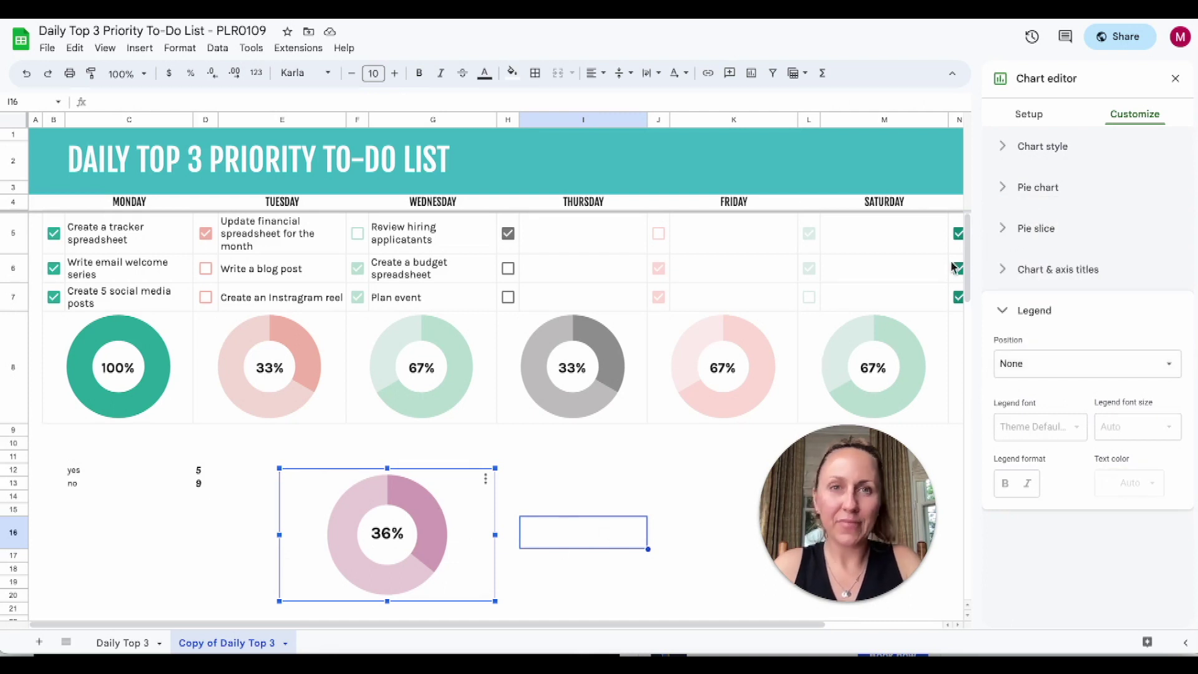
Compare doughnut hole sizes 25% and 75%, return to 50%, then leave the chart for cell I9
{"action": "left_click", "coordinate": [1039, 190]}
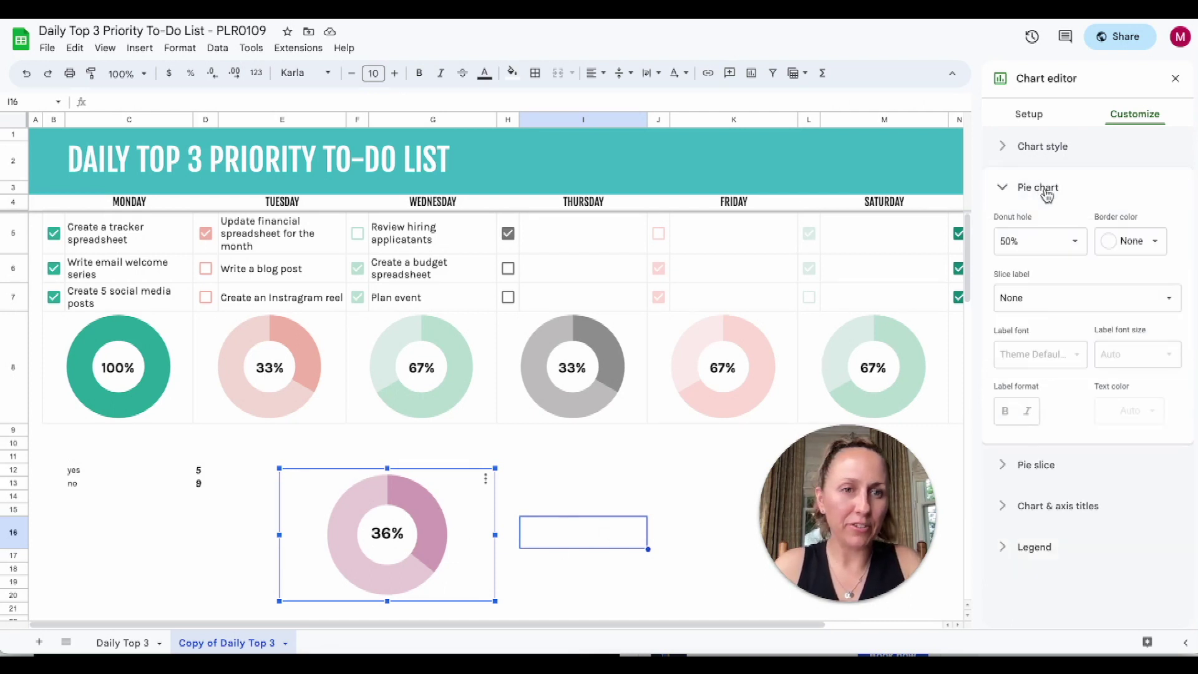
{"action": "left_click", "coordinate": [1079, 249]}
{"action": "left_click", "coordinate": [1014, 291]}
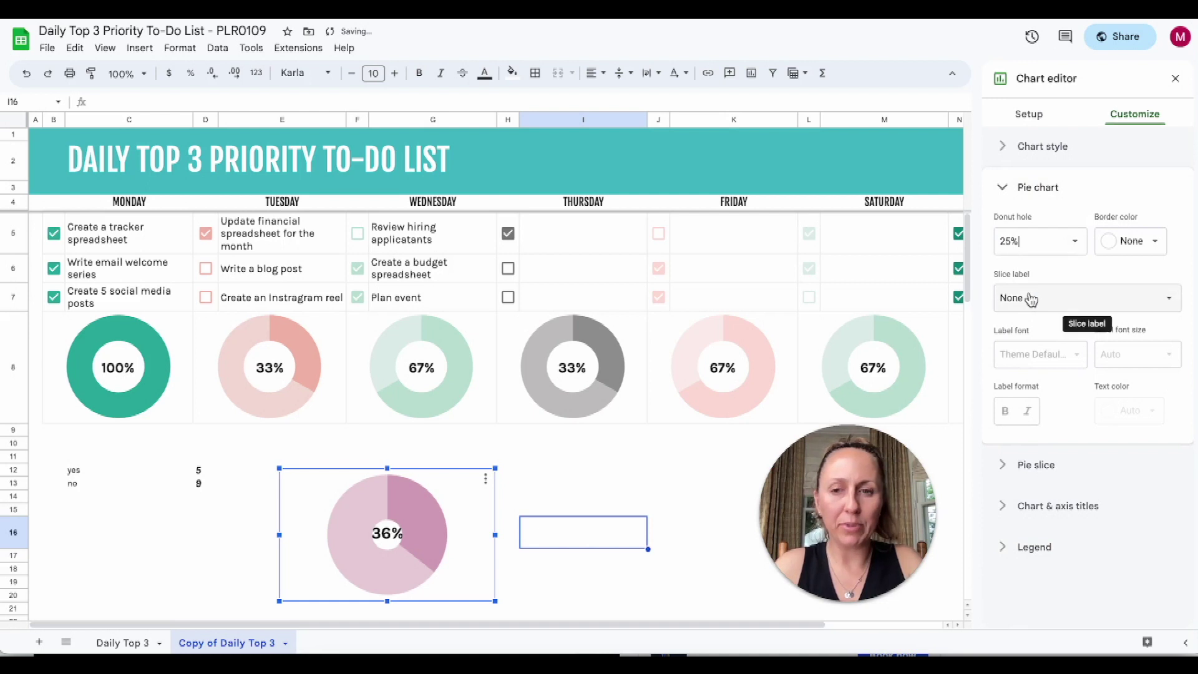
{"action": "left_click", "coordinate": [1080, 247]}
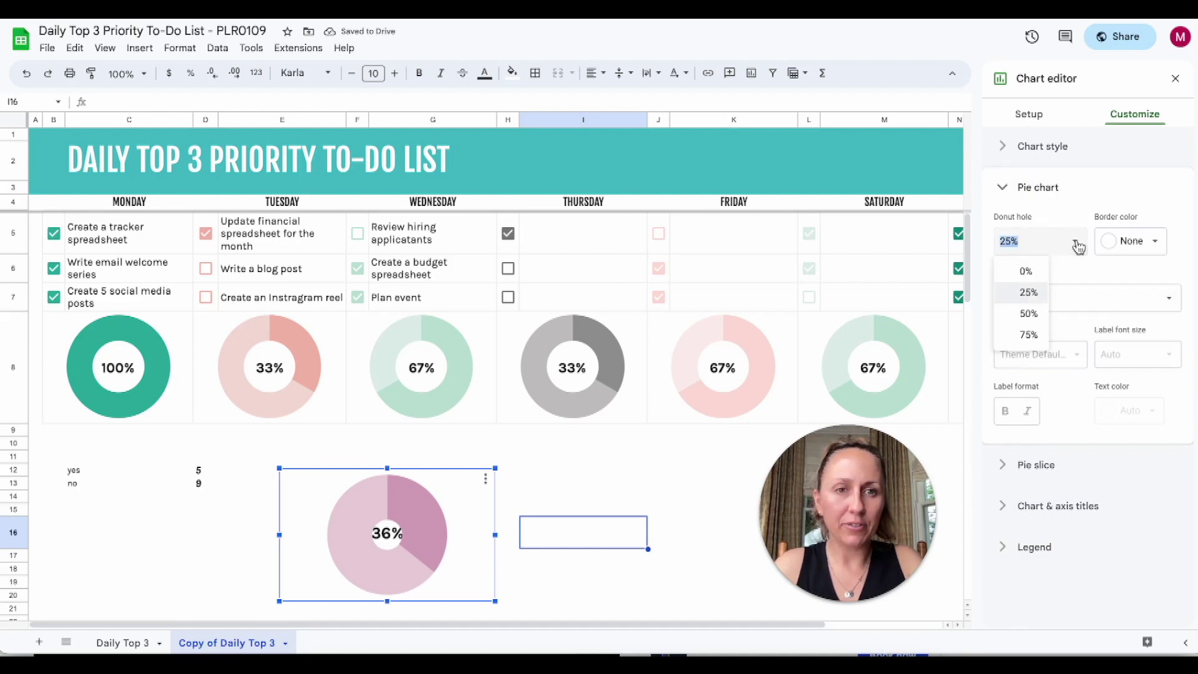
{"action": "left_click", "coordinate": [1029, 337]}
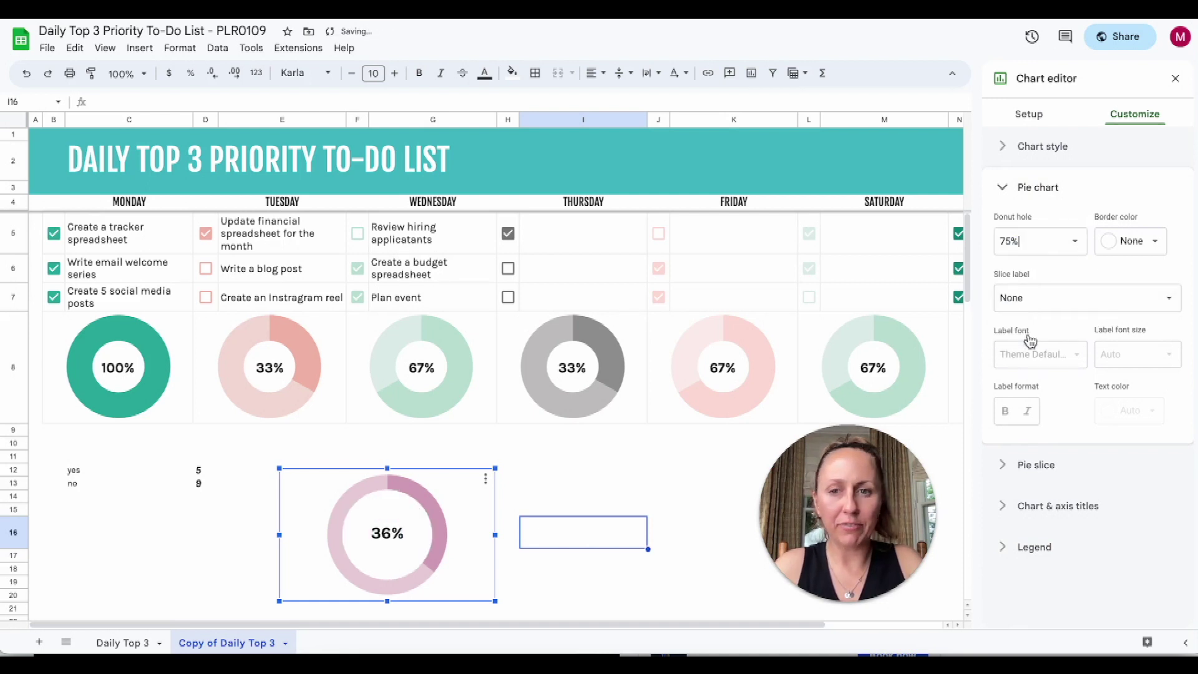
{"action": "left_click", "coordinate": [1079, 247]}
{"action": "left_click", "coordinate": [1030, 313]}
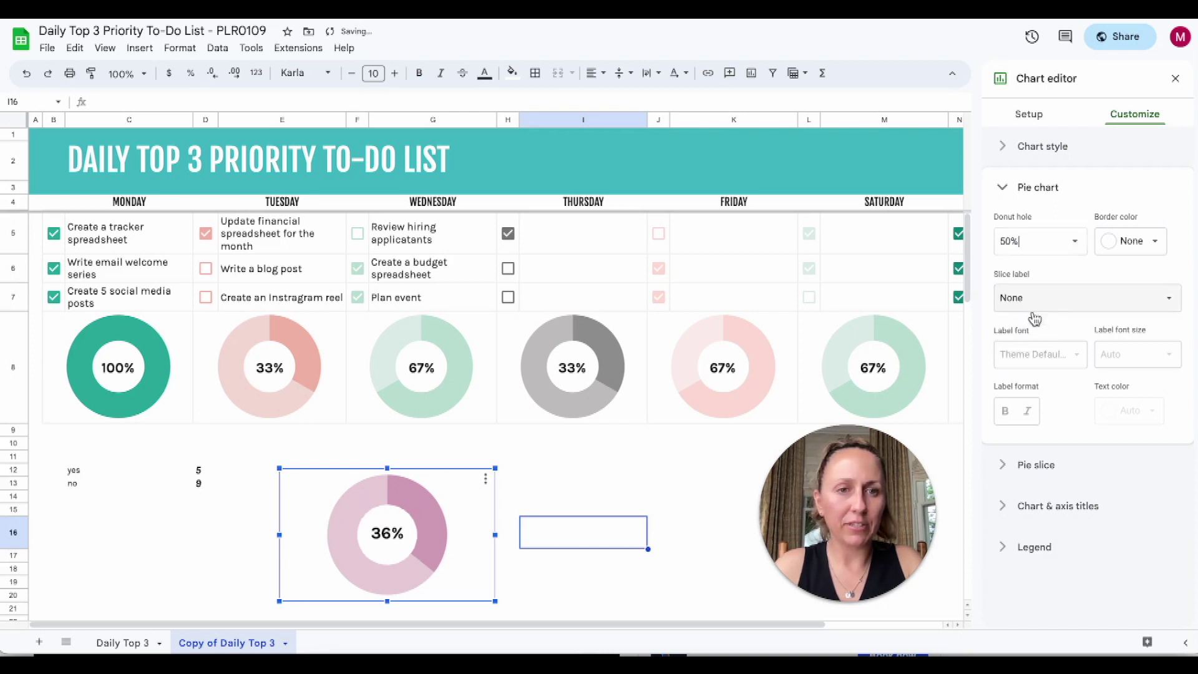
{"action": "left_click", "coordinate": [1062, 291]}
{"action": "left_click", "coordinate": [531, 430]}
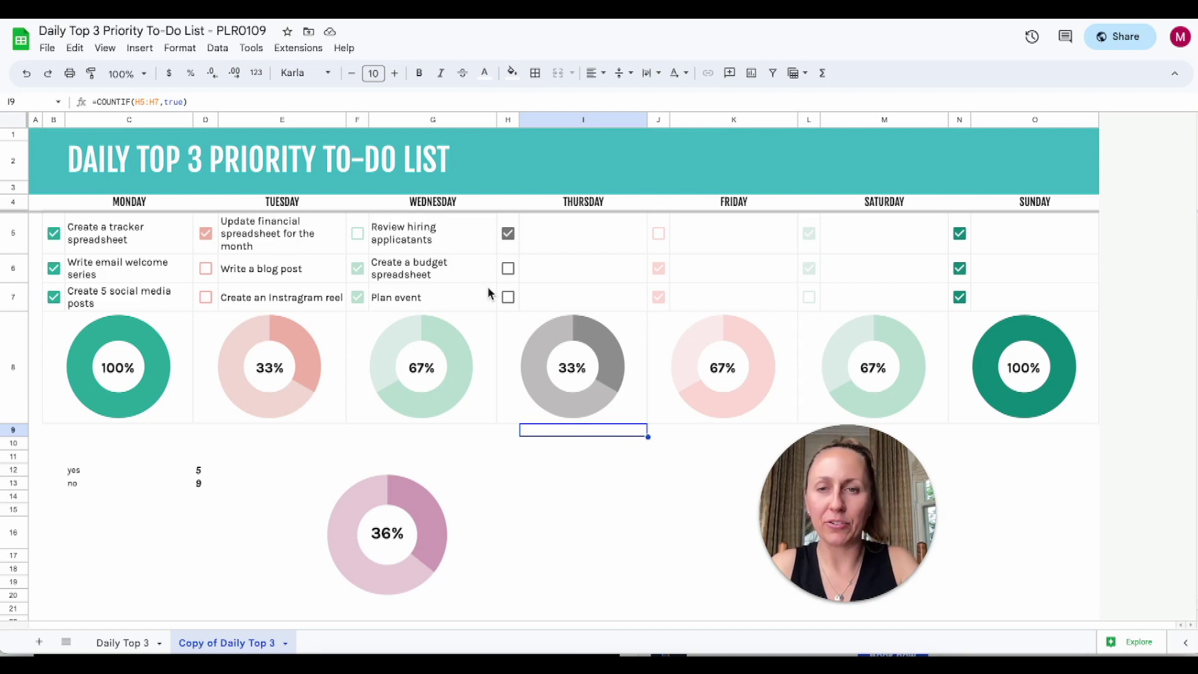
Select I9:I10 and set its text colour to black so the counts 1 and 2 show
{"action": "left_click", "coordinate": [486, 75]}
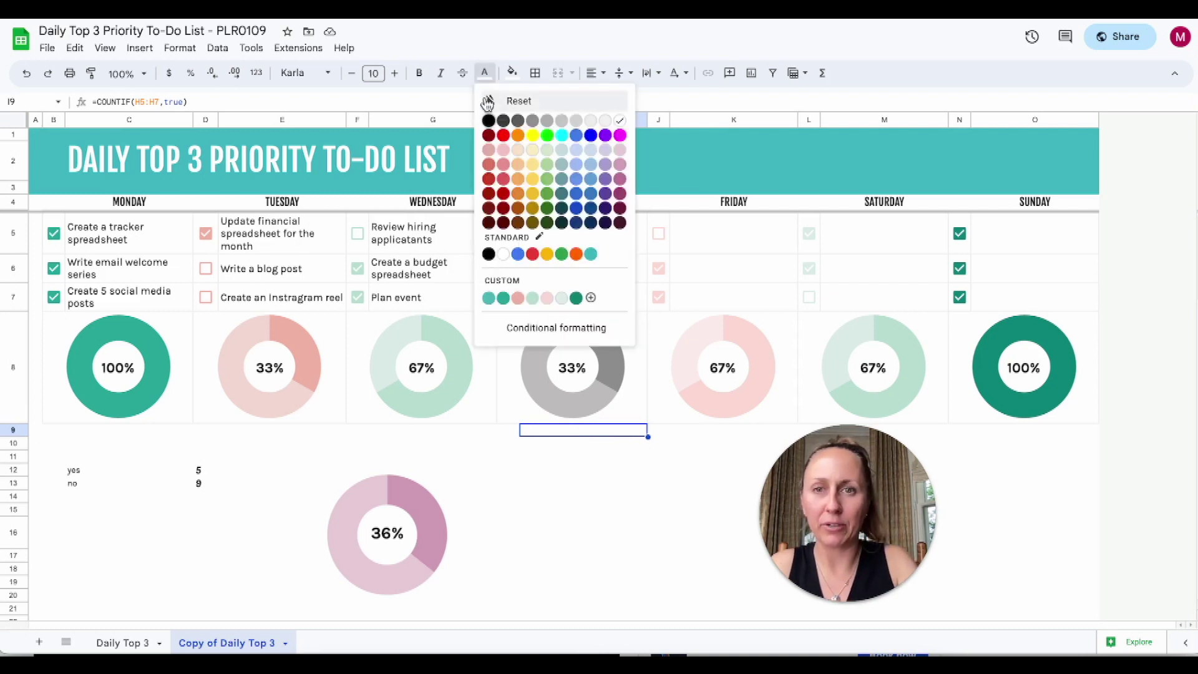
{"action": "left_click", "coordinate": [547, 435]}
{"action": "left_click_drag", "start_coordinate": [546, 435], "coordinate": [546, 448]}
{"action": "left_click", "coordinate": [486, 74]}
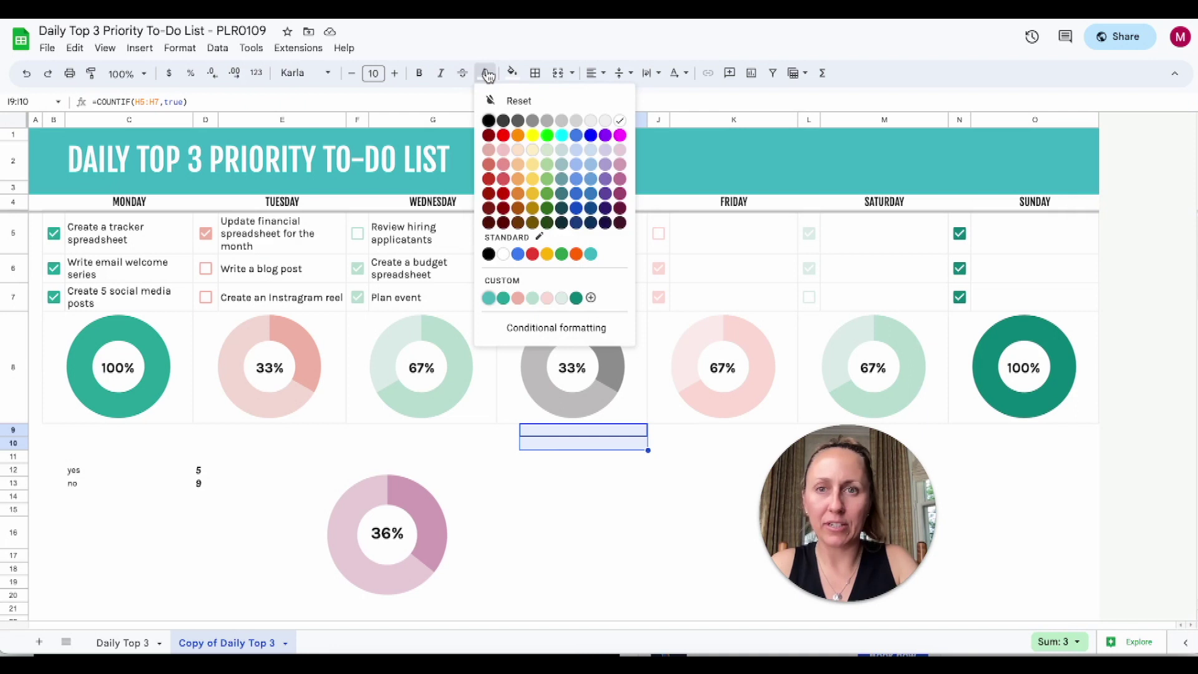
{"action": "left_click", "coordinate": [489, 120]}
{"action": "left_click", "coordinate": [510, 460]}
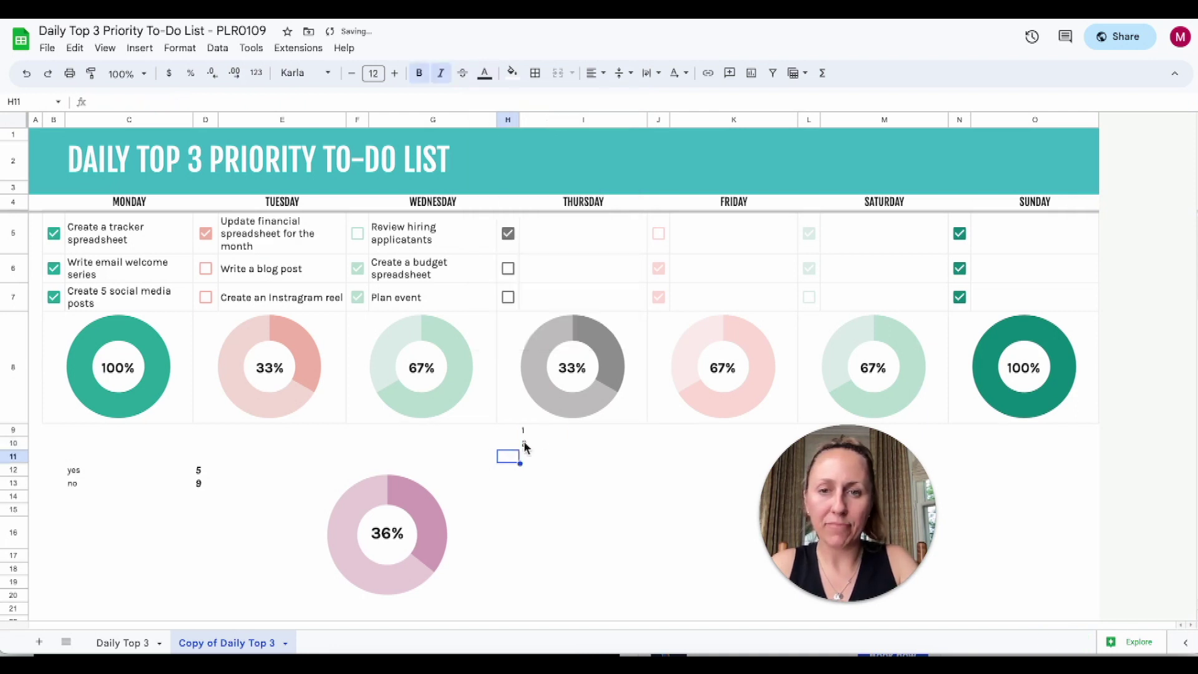
Check the formulas in I9 and I10, including =COUNTIF(H5:H7,false), then undo the black text colour
{"action": "left_click", "coordinate": [538, 435]}
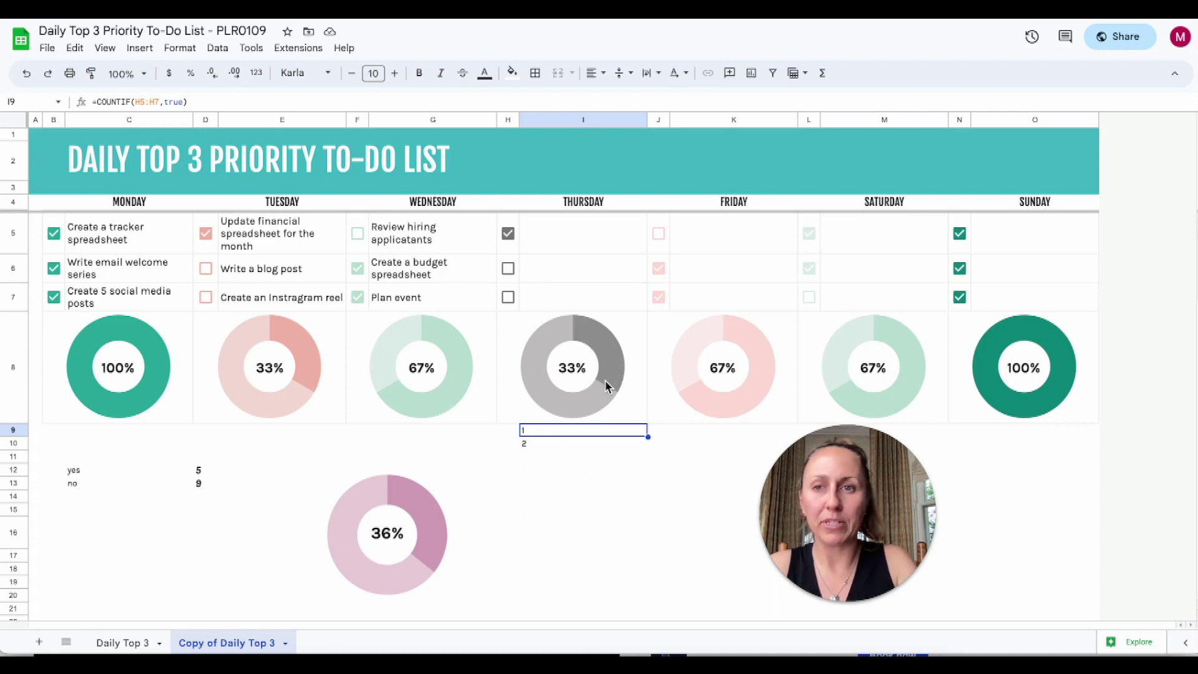
{"action": "left_click", "coordinate": [525, 442]}
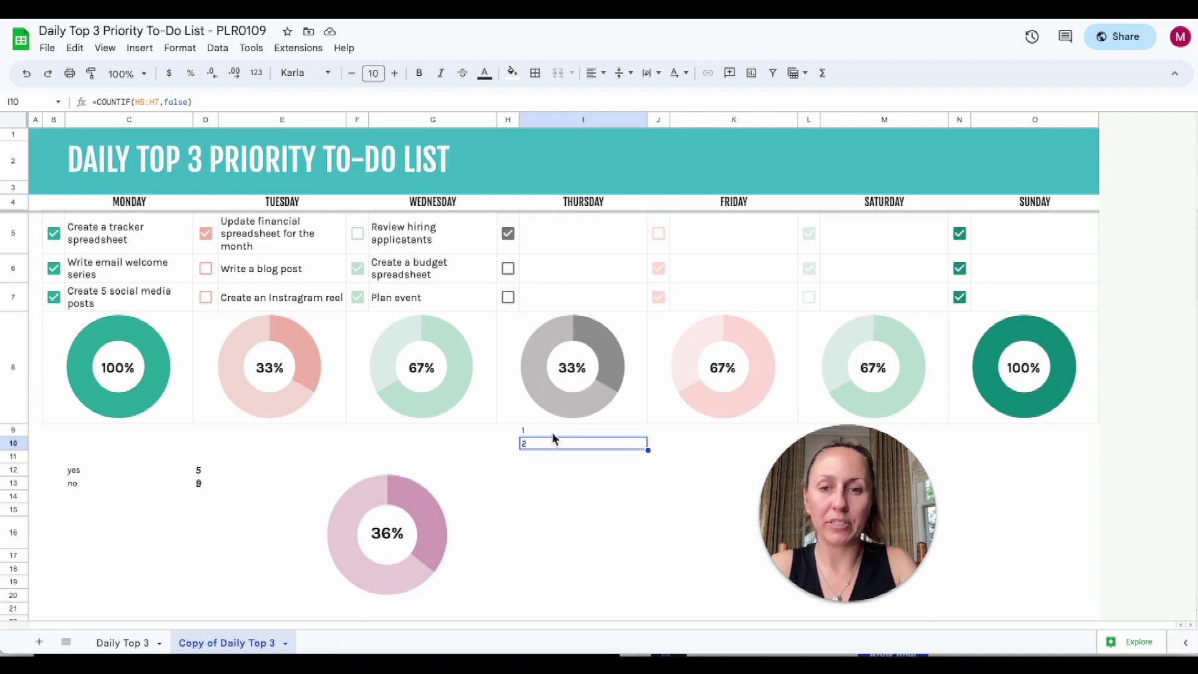
{"action": "key", "text": "ctrl+z"}
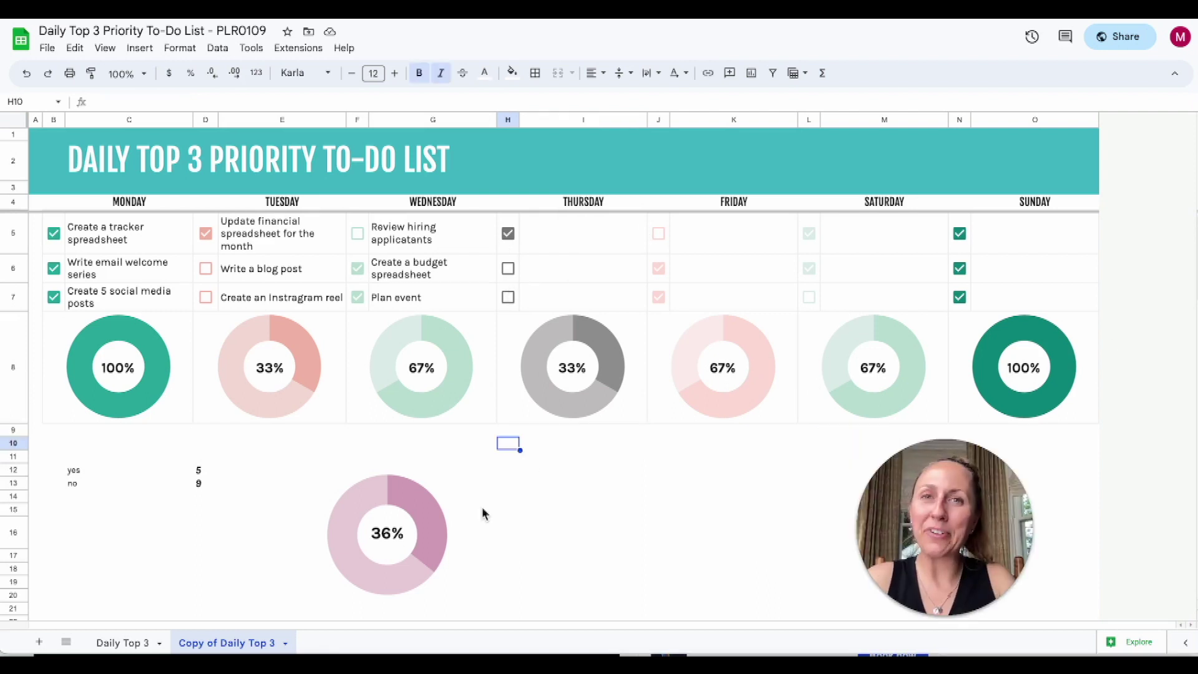